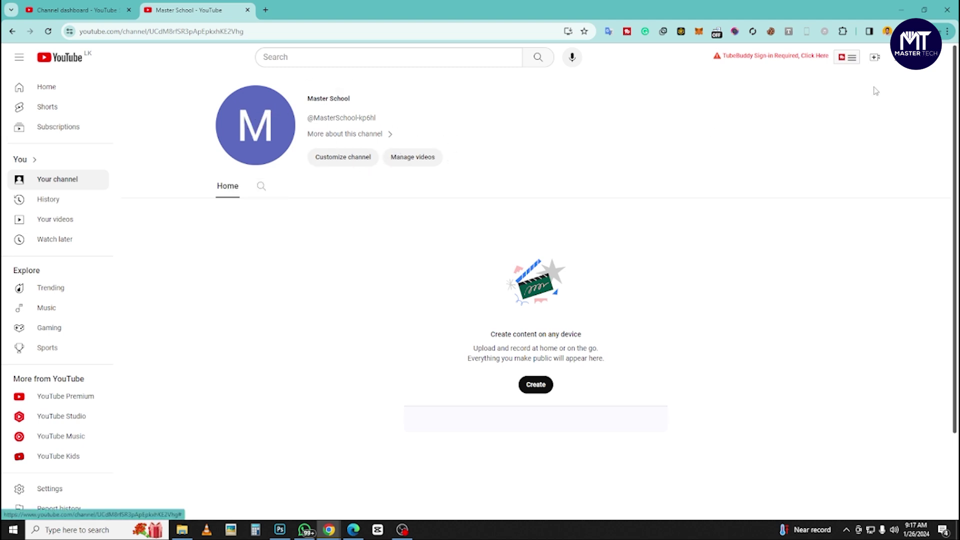
Step: Review the accounts and channels available for switching, then close the list while staying on the Master School channel
{"action": "left_click", "coordinate": [933, 66]}
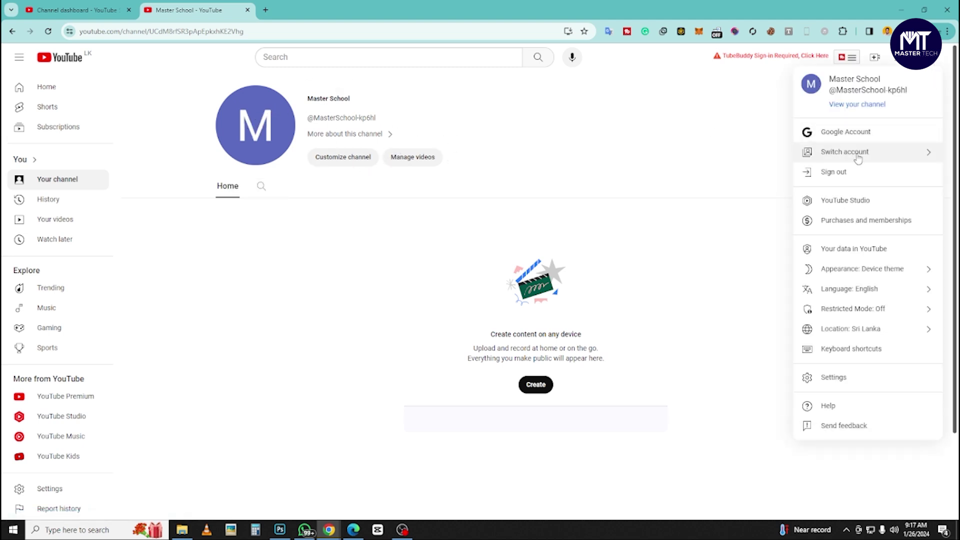
{"action": "left_click", "coordinate": [859, 152]}
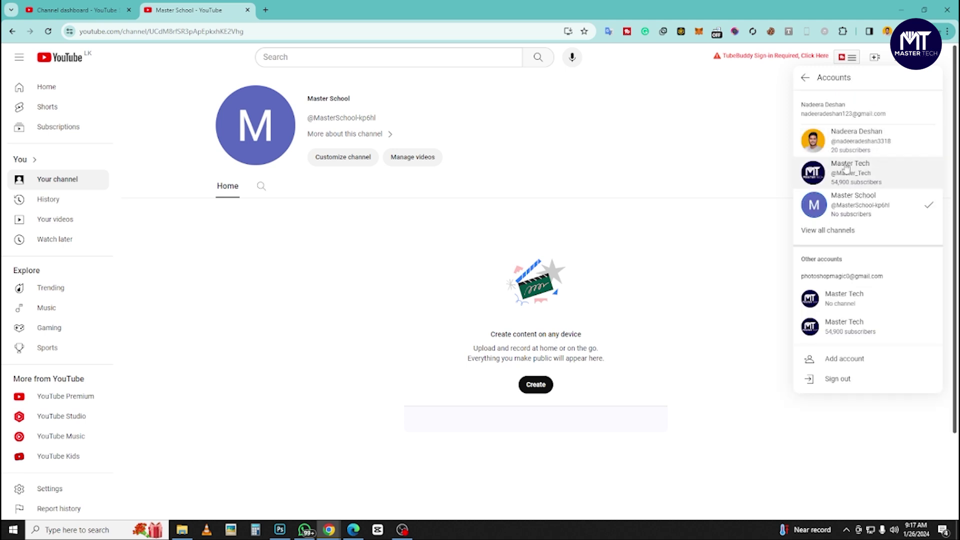
{"action": "left_click", "coordinate": [731, 163]}
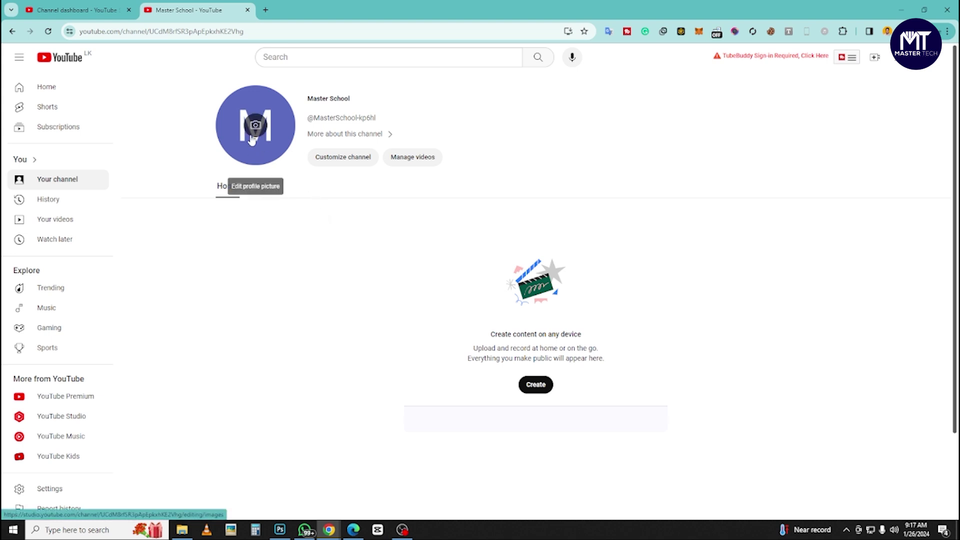
{"action": "scroll", "coordinate": [377, 248], "scroll_direction": "down", "scroll_amount": 2}
{"action": "scroll", "coordinate": [380, 251], "scroll_direction": "up", "scroll_amount": 2}
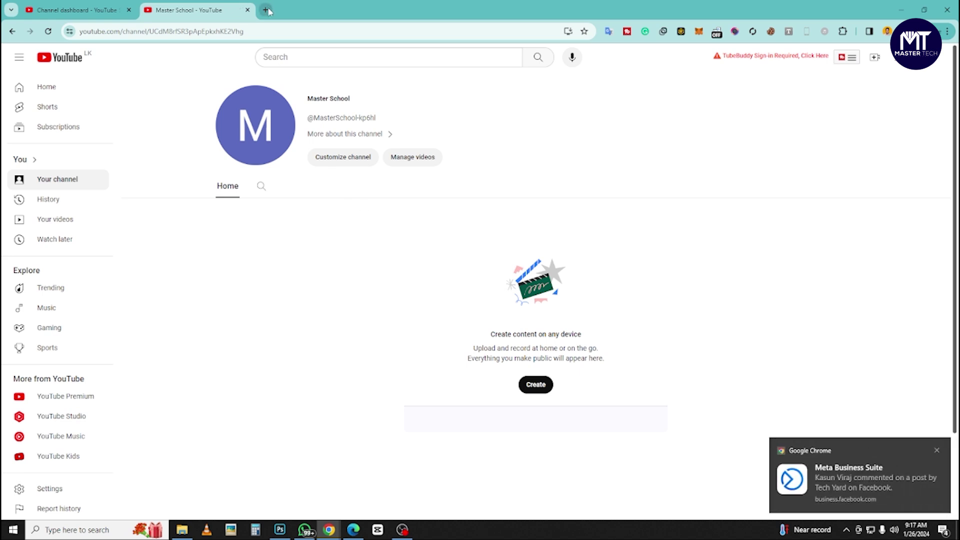
Step: Dismiss the desktop notification and open canva.com in a new browser tab
{"action": "left_click", "coordinate": [936, 451]}
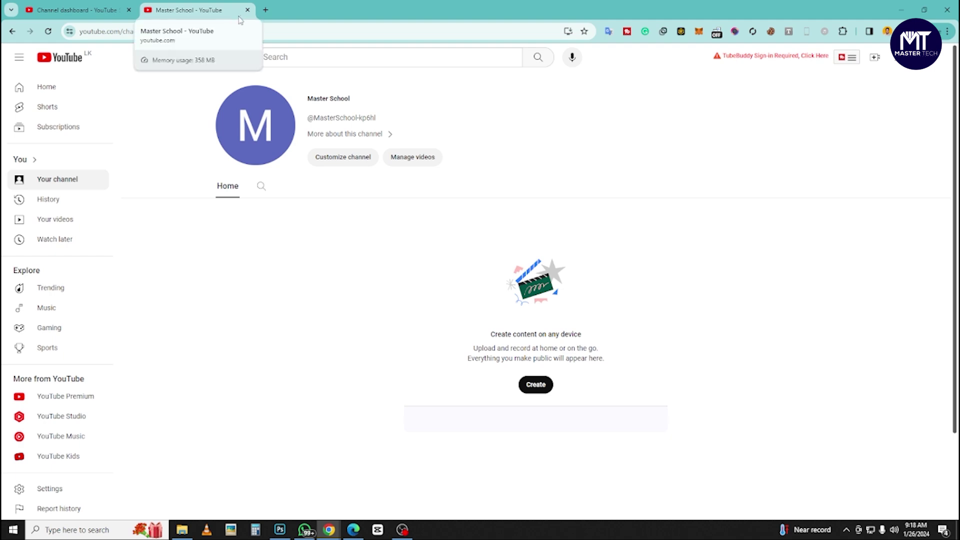
{"action": "left_click", "coordinate": [266, 10]}
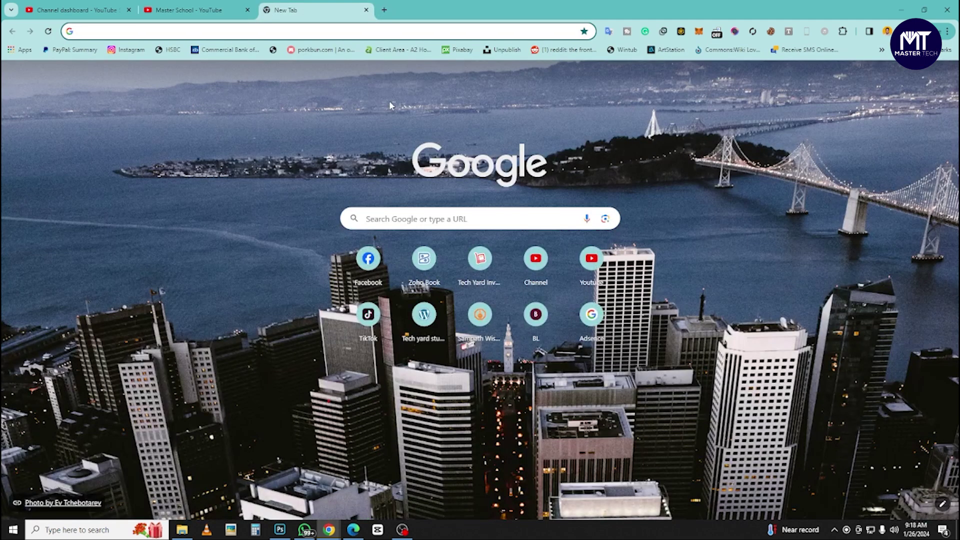
{"action": "type", "text": "canva.com"}
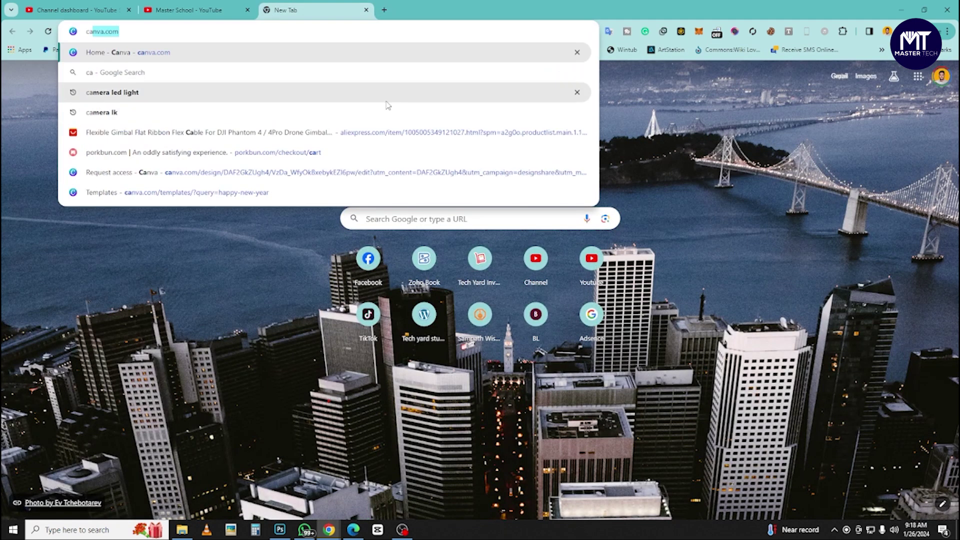
{"action": "key", "text": "Return"}
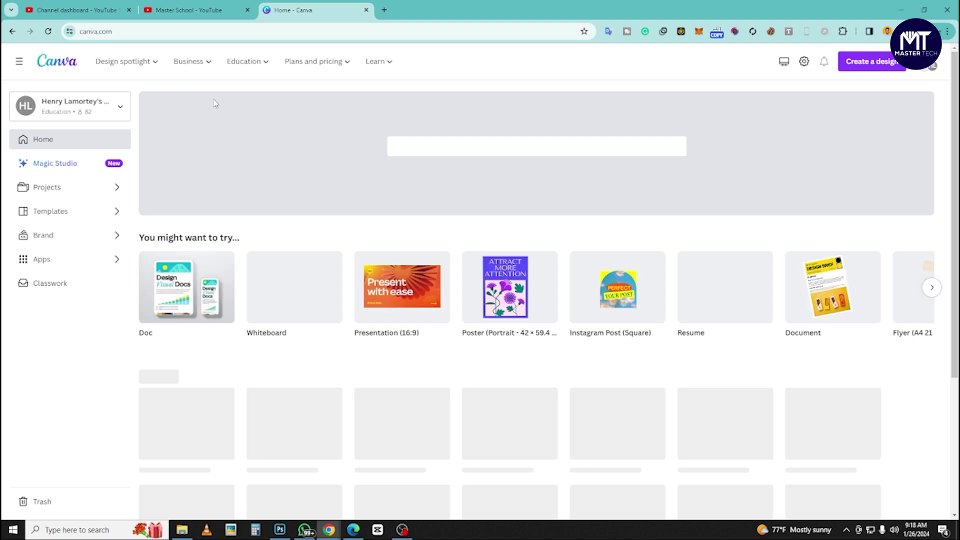
Step: Search Canva's templates for "youtube logo" from the home page
{"action": "scroll", "coordinate": [345, 277], "scroll_direction": "down", "scroll_amount": 1}
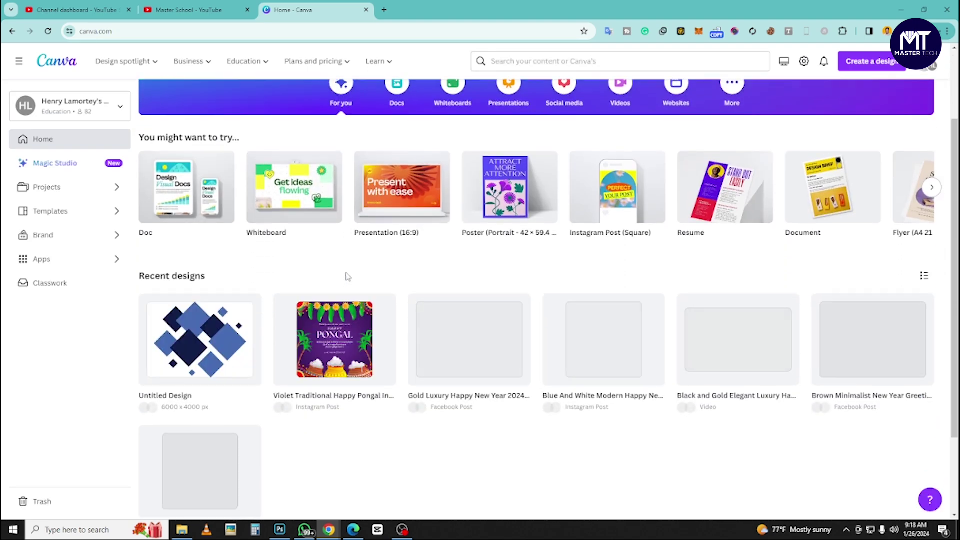
{"action": "scroll", "coordinate": [347, 276], "scroll_direction": "up", "scroll_amount": 2}
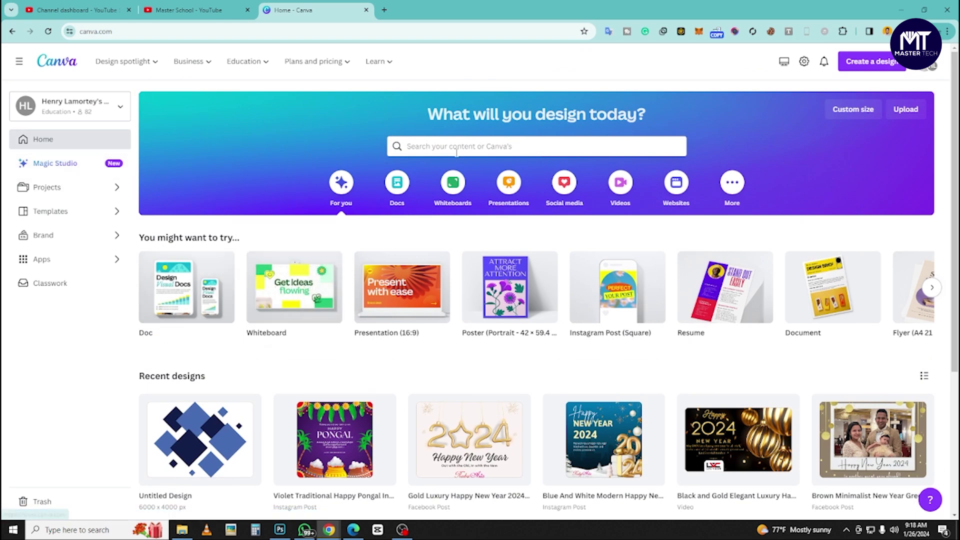
{"action": "left_click", "coordinate": [504, 150]}
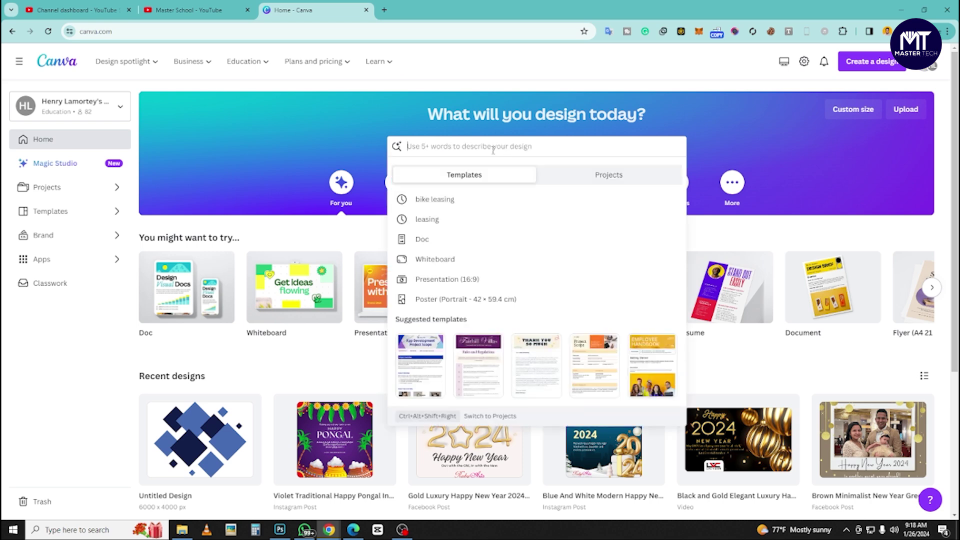
{"action": "type", "text": "you"}
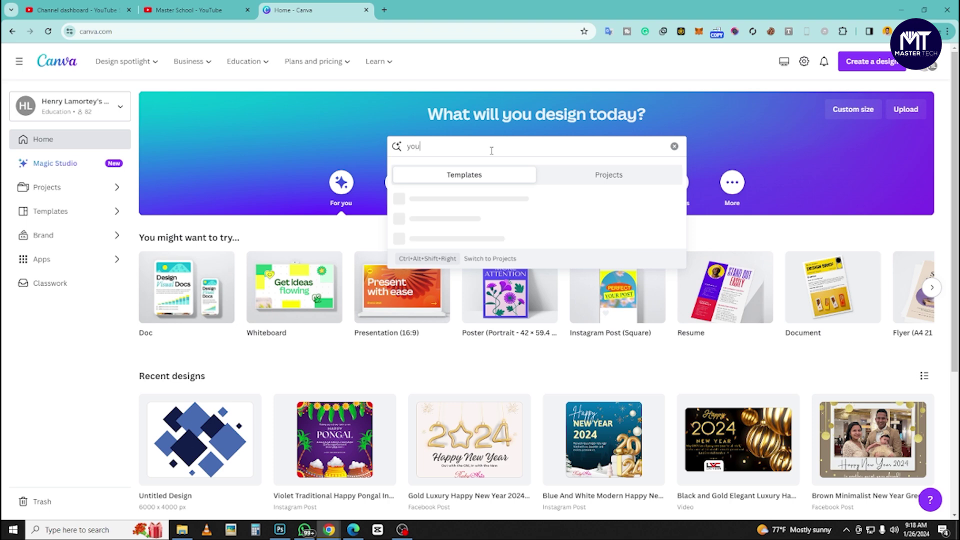
{"action": "type", "text": "tube logo"}
{"action": "key", "text": "Return"}
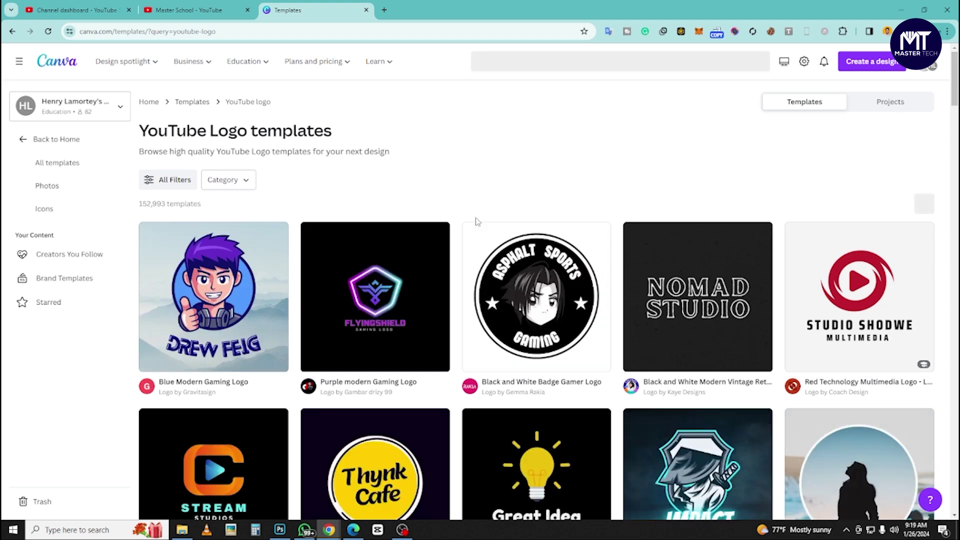
Step: Browse the YouTube logo templates to compare designs and look for one that suits the channel
{"action": "scroll", "coordinate": [476, 221], "scroll_direction": "down", "scroll_amount": 6}
{"action": "scroll", "coordinate": [477, 229], "scroll_direction": "down", "scroll_amount": 5}
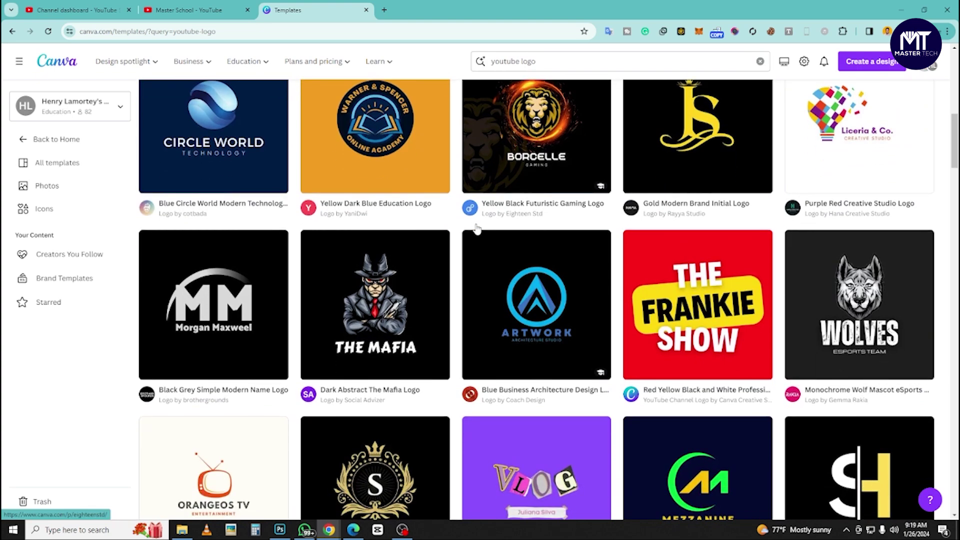
{"action": "scroll", "coordinate": [476, 229], "scroll_direction": "down", "scroll_amount": 3}
{"action": "scroll", "coordinate": [476, 229], "scroll_direction": "up", "scroll_amount": 8}
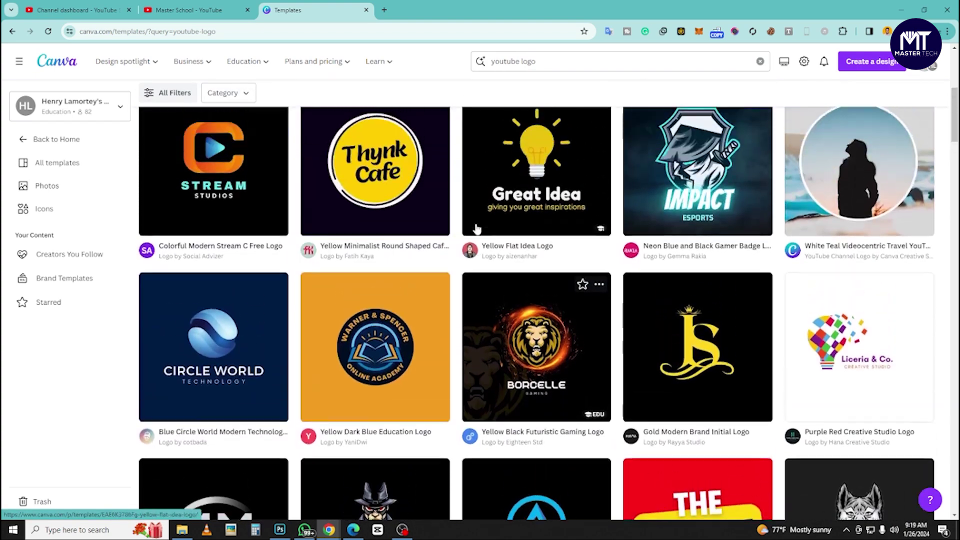
{"action": "scroll", "coordinate": [477, 229], "scroll_direction": "up", "scroll_amount": 6}
{"action": "scroll", "coordinate": [530, 250], "scroll_direction": "down", "scroll_amount": 1}
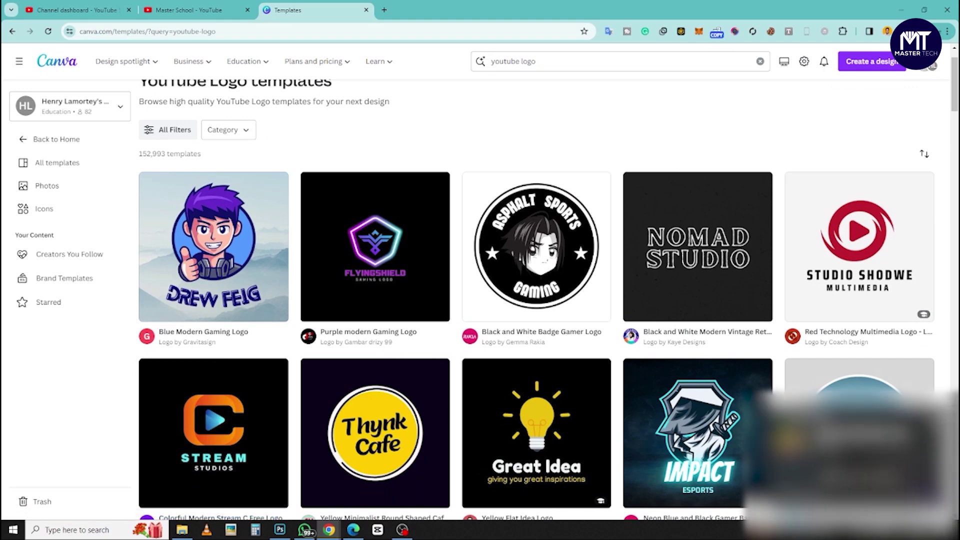
{"action": "scroll", "coordinate": [550, 275], "scroll_direction": "down", "scroll_amount": 2}
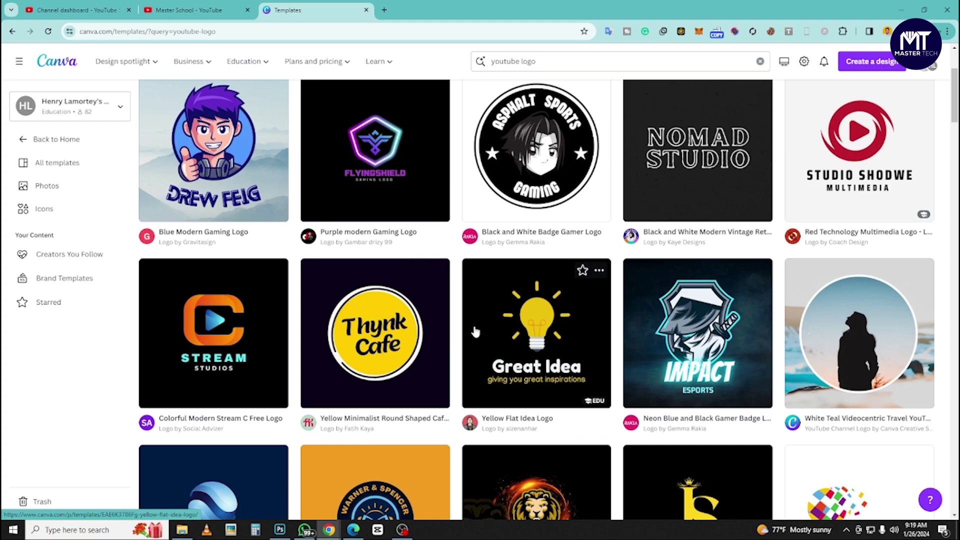
{"action": "scroll", "coordinate": [475, 332], "scroll_direction": "down", "scroll_amount": 7}
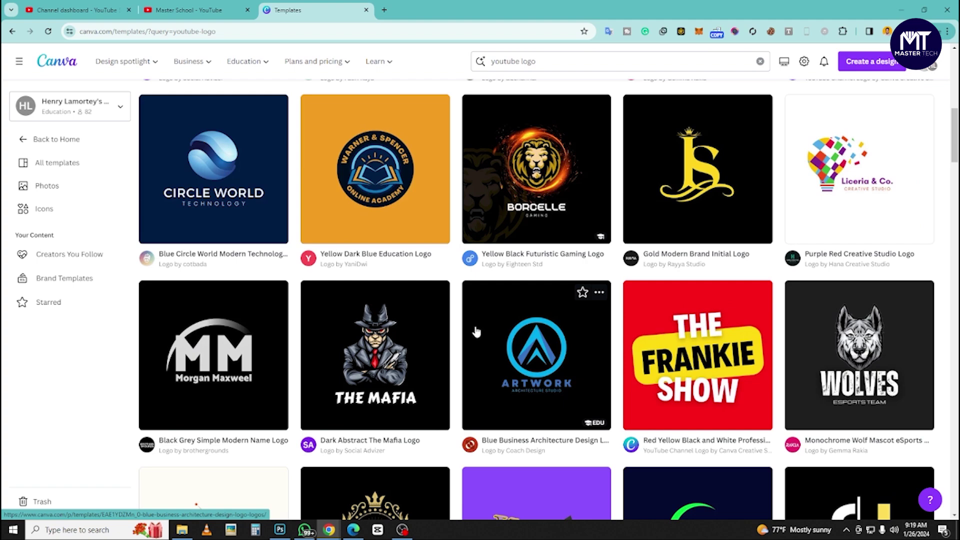
{"action": "scroll", "coordinate": [477, 331], "scroll_direction": "down", "scroll_amount": 10}
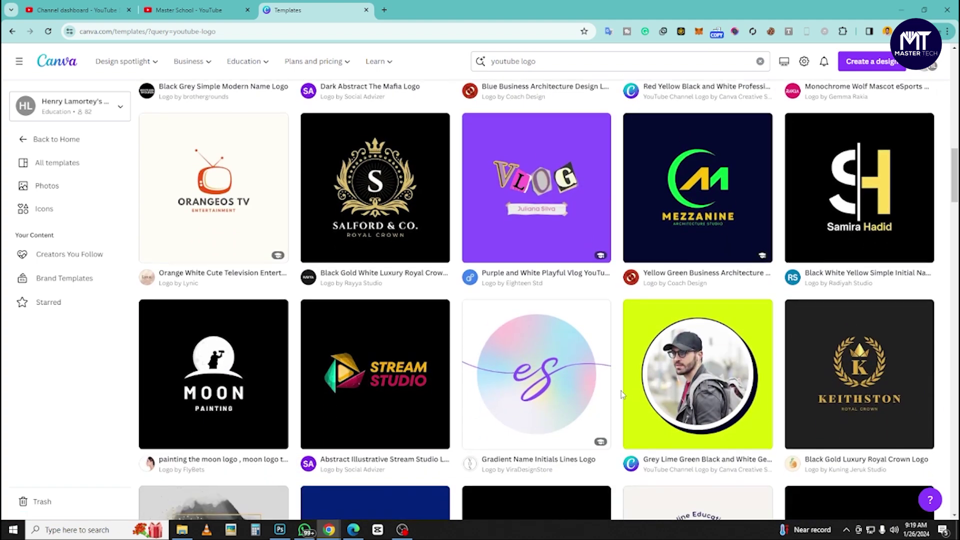
{"action": "scroll", "coordinate": [622, 395], "scroll_direction": "down", "scroll_amount": 3}
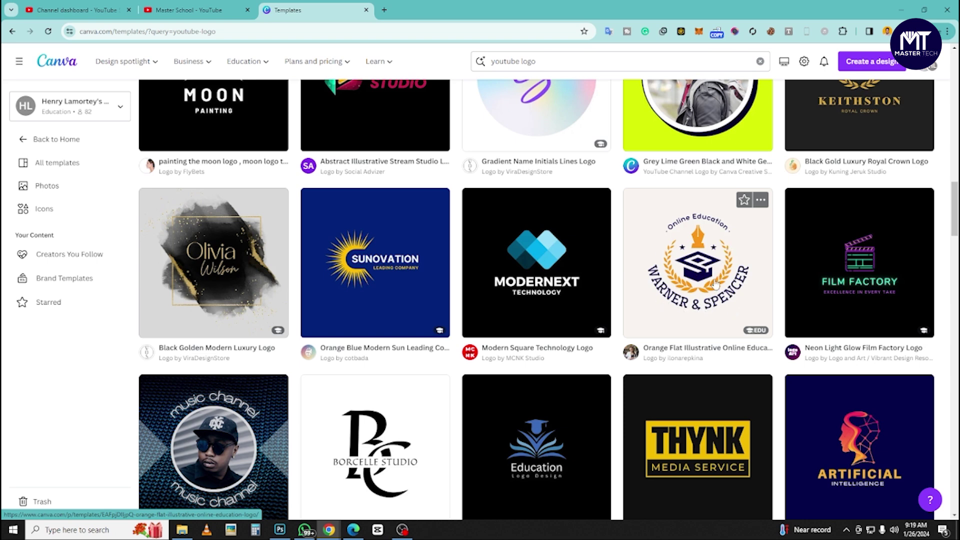
{"action": "scroll", "coordinate": [707, 300], "scroll_direction": "down", "scroll_amount": 2}
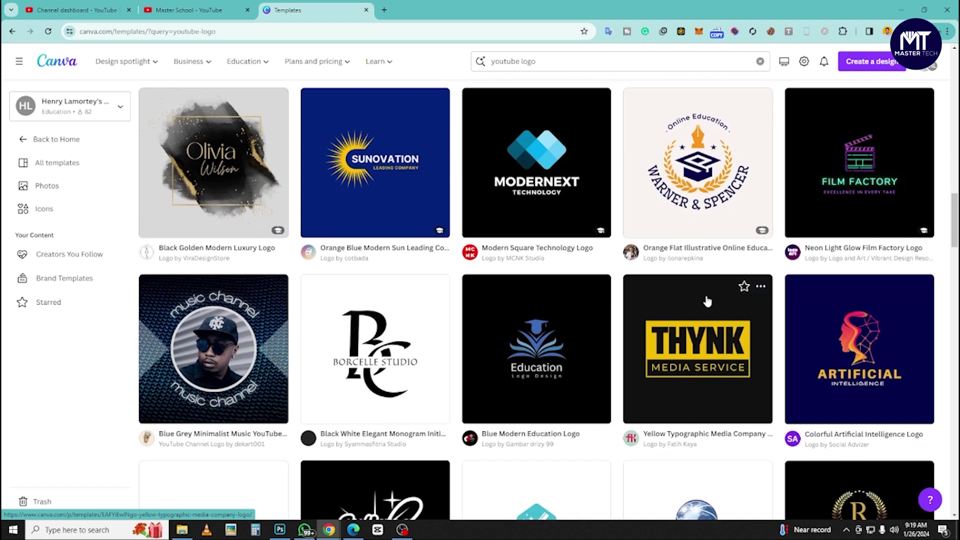
{"action": "scroll", "coordinate": [707, 300], "scroll_direction": "down", "scroll_amount": 5}
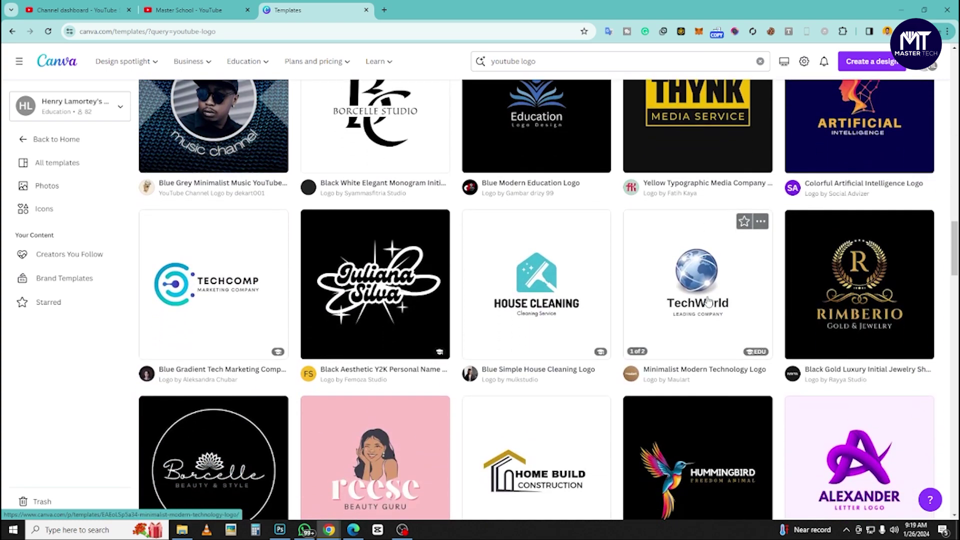
{"action": "scroll", "coordinate": [707, 300], "scroll_direction": "down", "scroll_amount": 3}
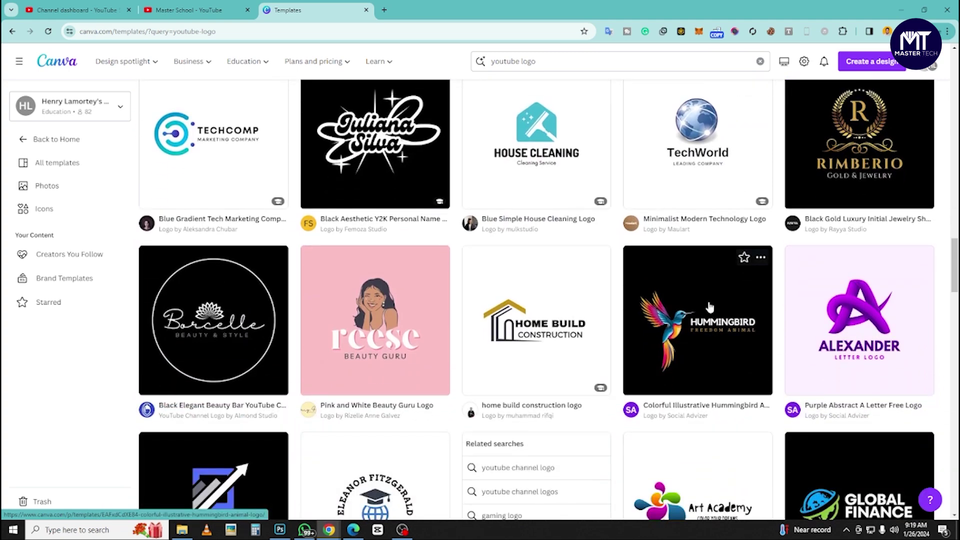
{"action": "scroll", "coordinate": [710, 307], "scroll_direction": "down", "scroll_amount": 8}
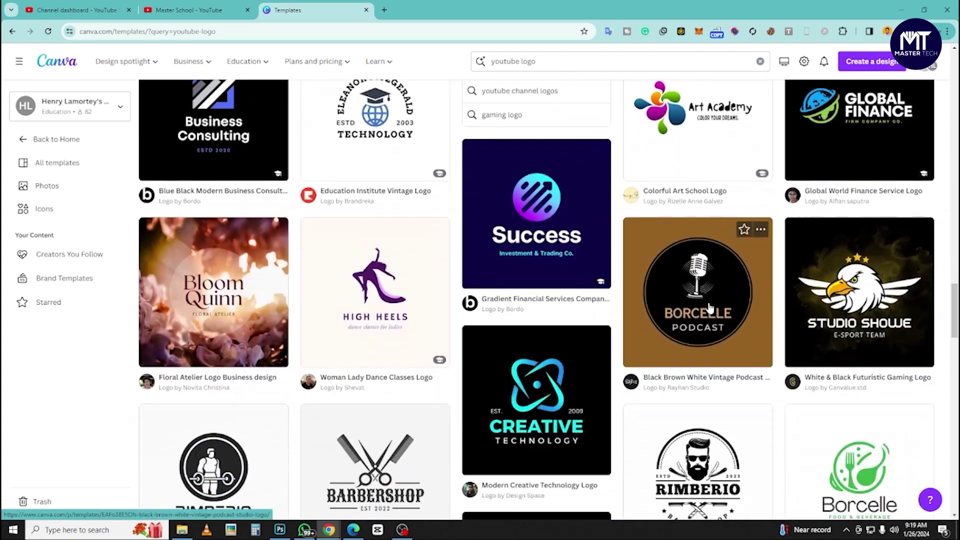
{"action": "scroll", "coordinate": [710, 308], "scroll_direction": "down", "scroll_amount": 7}
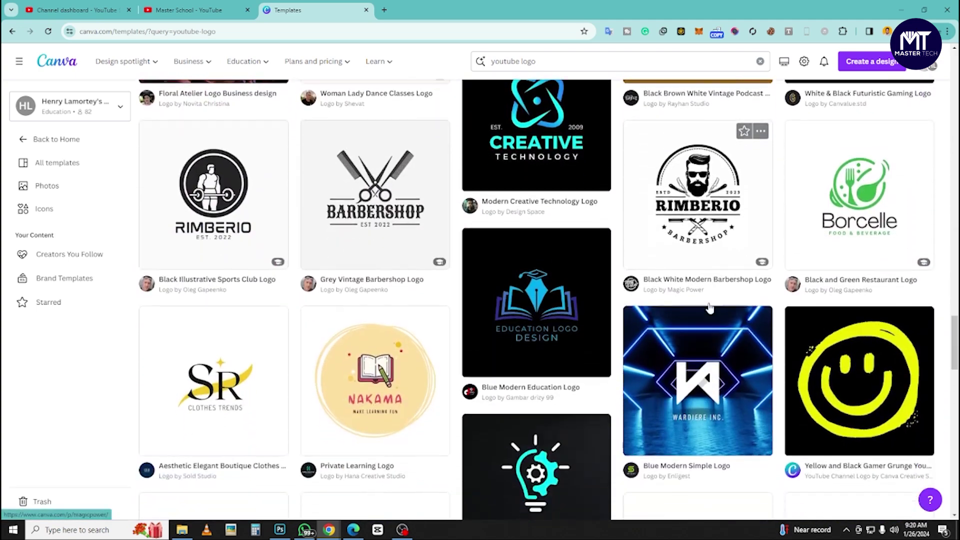
{"action": "scroll", "coordinate": [710, 306], "scroll_direction": "down", "scroll_amount": 4}
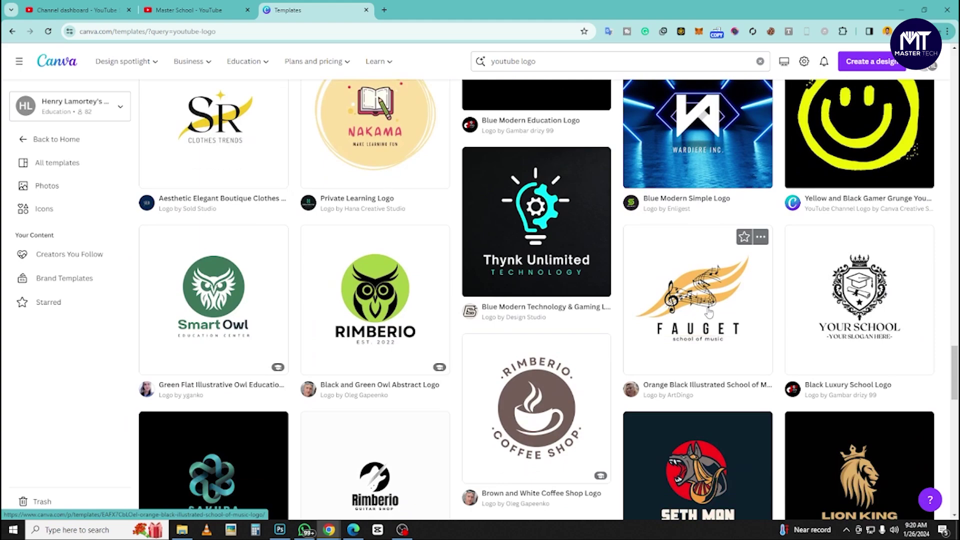
{"action": "scroll", "coordinate": [709, 313], "scroll_direction": "down", "scroll_amount": 7}
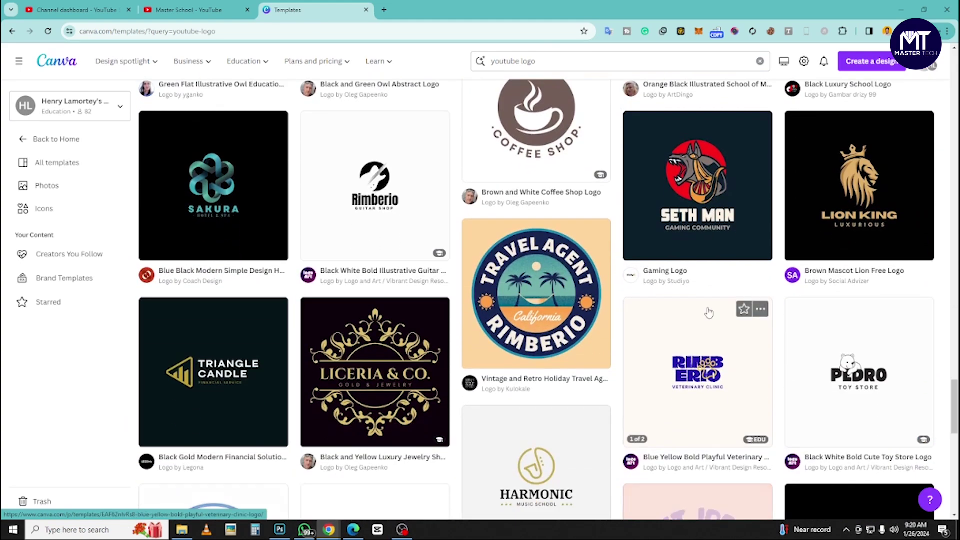
{"action": "scroll", "coordinate": [709, 311], "scroll_direction": "down", "scroll_amount": 8}
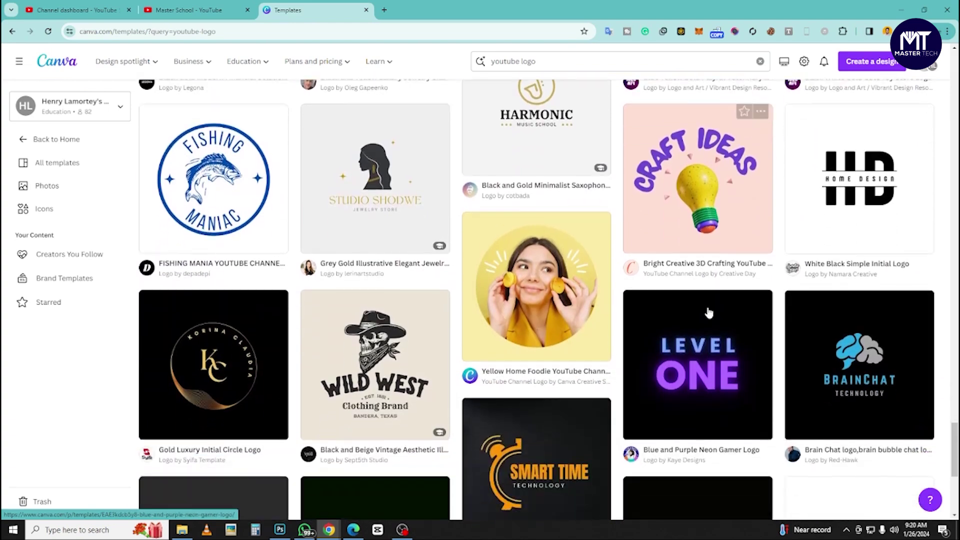
{"action": "scroll", "coordinate": [708, 312], "scroll_direction": "down", "scroll_amount": 4}
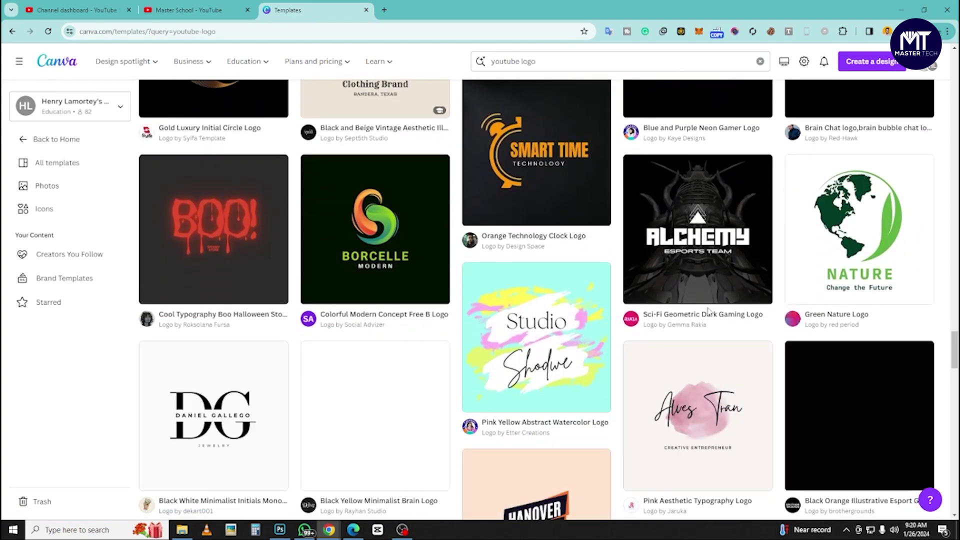
{"action": "scroll", "coordinate": [709, 311], "scroll_direction": "down", "scroll_amount": 5}
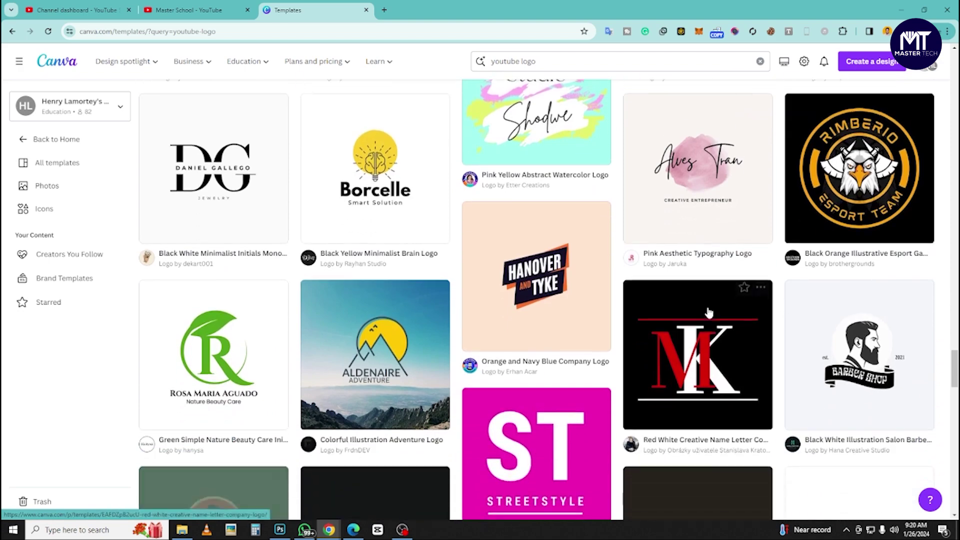
{"action": "scroll", "coordinate": [709, 311], "scroll_direction": "down", "scroll_amount": 8}
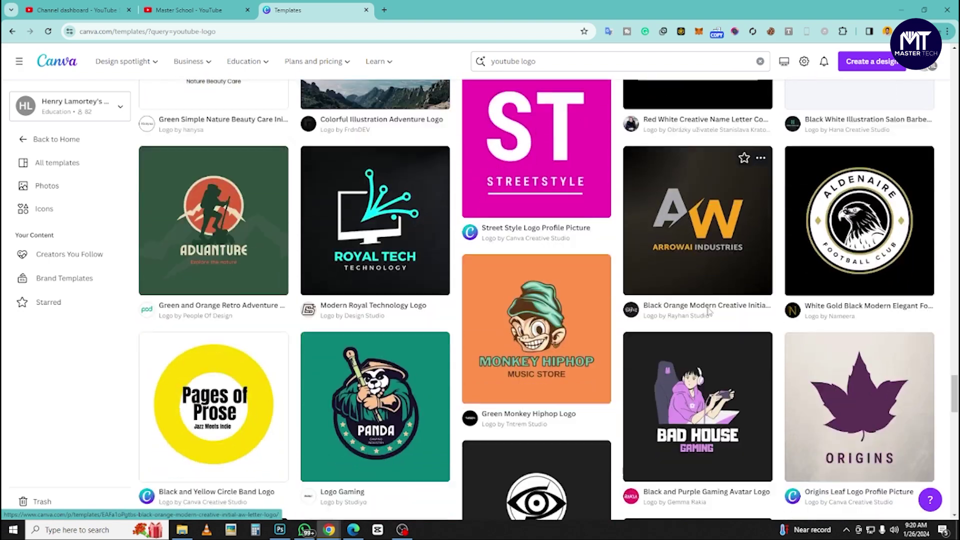
{"action": "scroll", "coordinate": [709, 312], "scroll_direction": "down", "scroll_amount": 9}
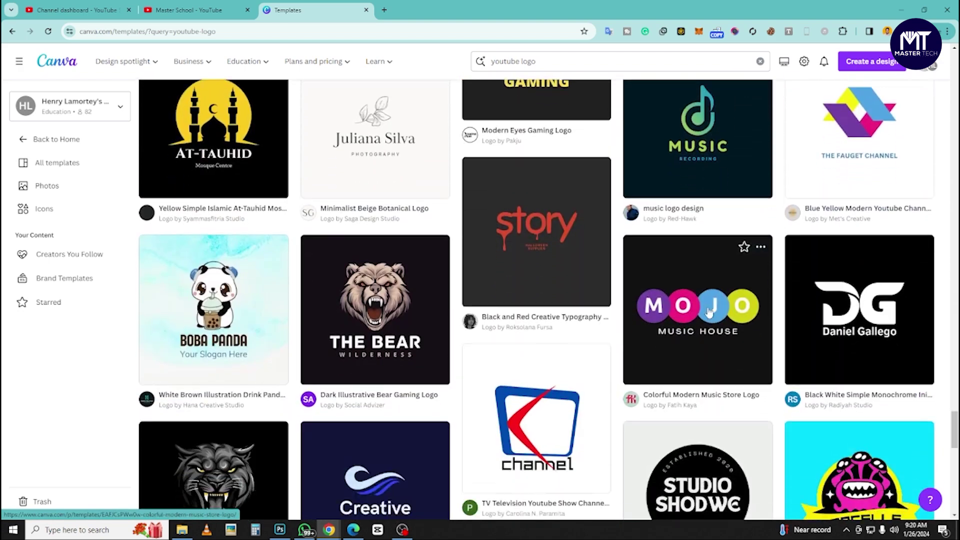
{"action": "scroll", "coordinate": [709, 312], "scroll_direction": "down", "scroll_amount": 8}
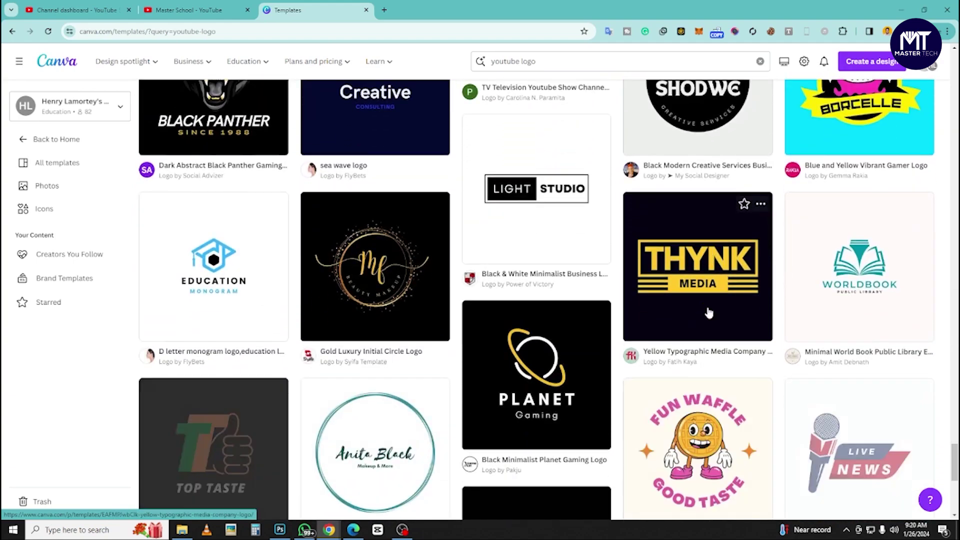
{"action": "scroll", "coordinate": [708, 311], "scroll_direction": "down", "scroll_amount": 3}
{"action": "scroll", "coordinate": [707, 312], "scroll_direction": "up", "scroll_amount": 15}
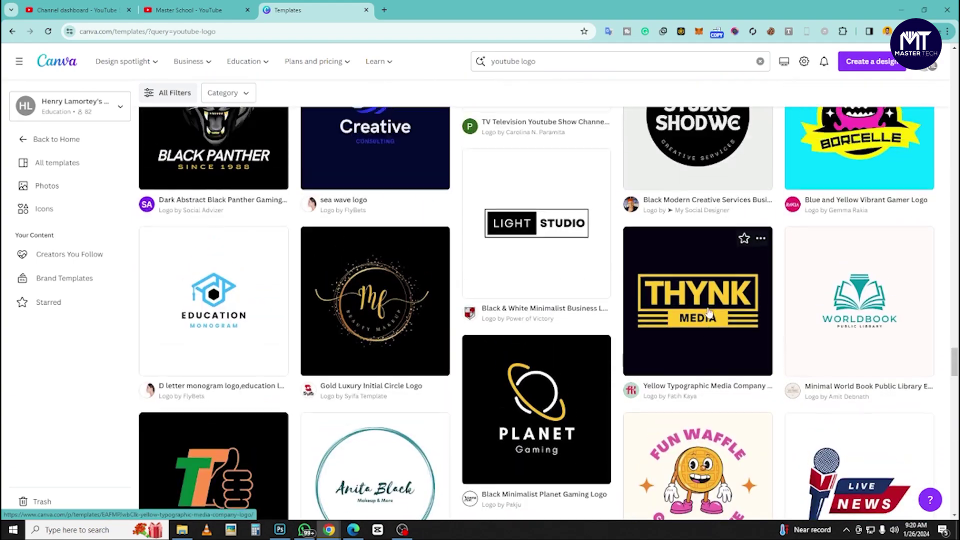
{"action": "scroll", "coordinate": [706, 312], "scroll_direction": "up", "scroll_amount": 15}
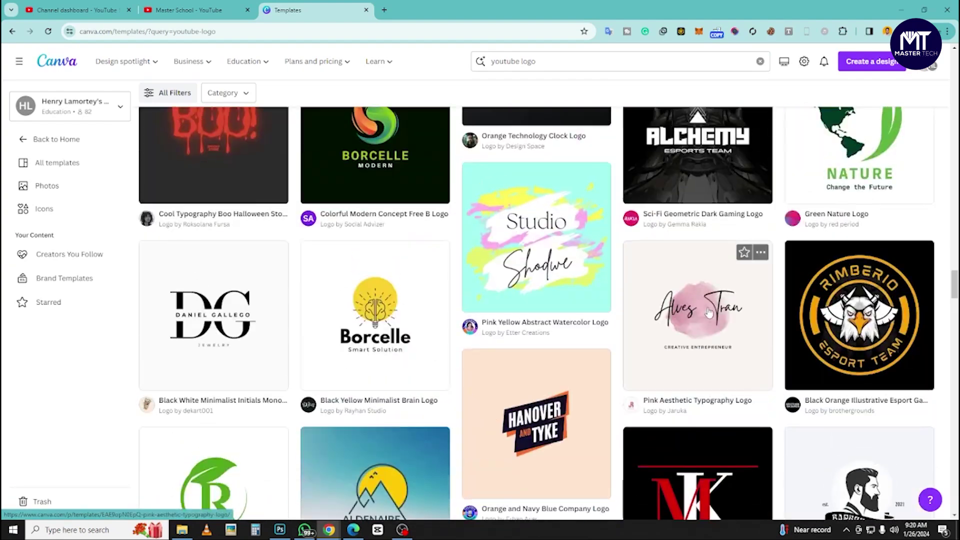
Step: Find the Orange Flat Illustrative Online Education Logo template among the results and open it for customizing
{"action": "scroll", "coordinate": [708, 312], "scroll_direction": "up", "scroll_amount": 15}
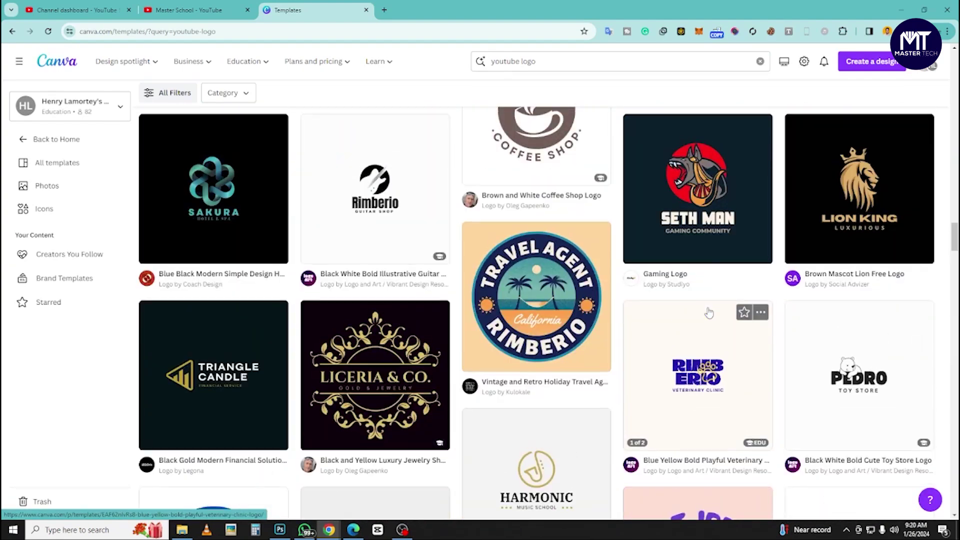
{"action": "scroll", "coordinate": [709, 312], "scroll_direction": "up", "scroll_amount": 15}
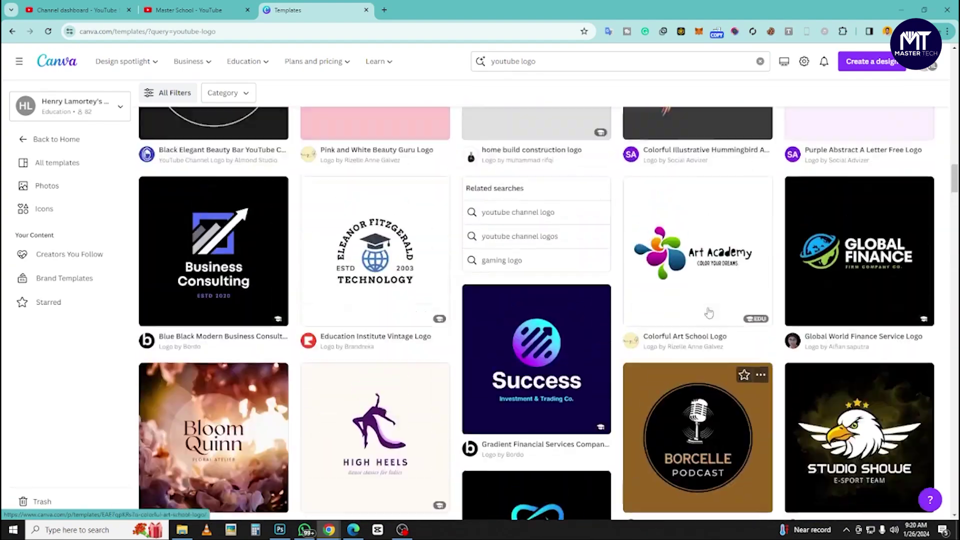
{"action": "scroll", "coordinate": [709, 312], "scroll_direction": "up", "scroll_amount": 15}
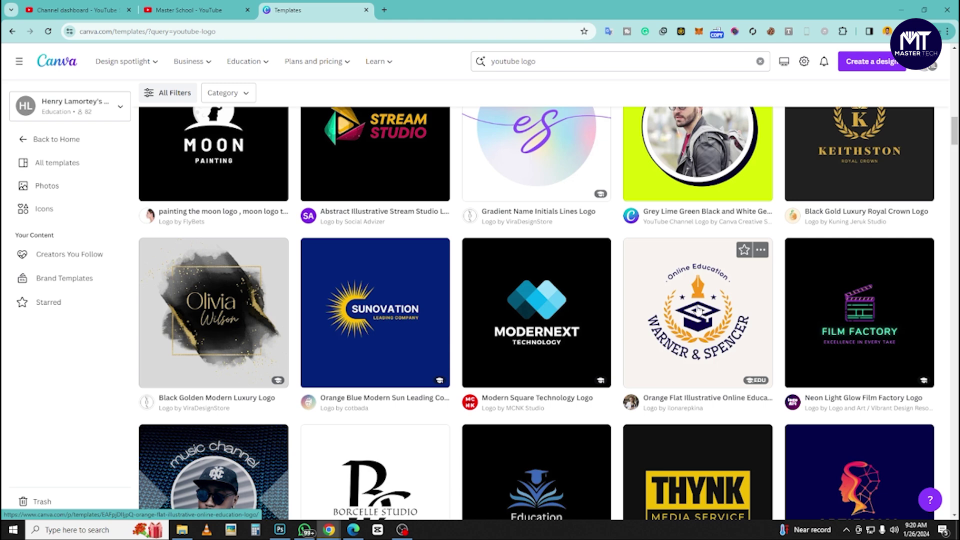
{"action": "left_click", "coordinate": [698, 310]}
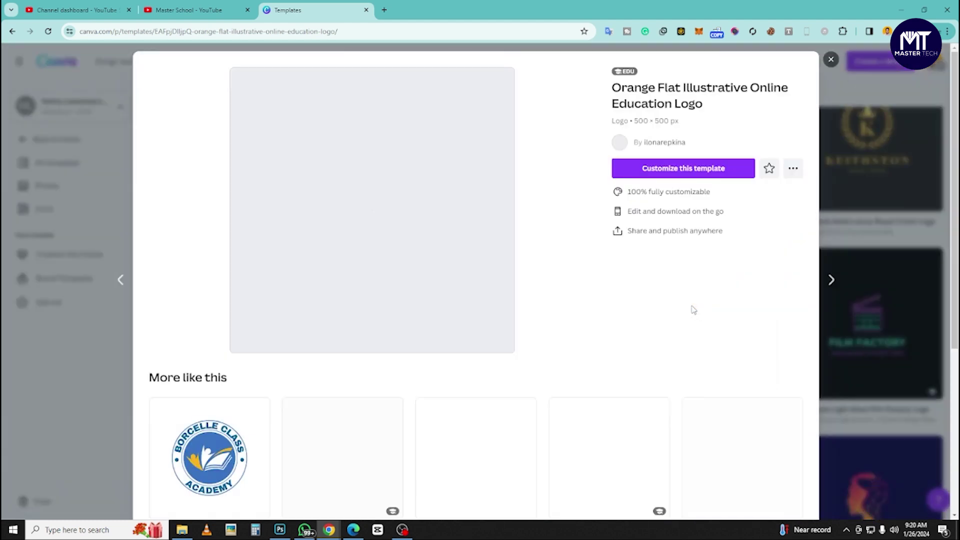
{"action": "left_click", "coordinate": [683, 169]}
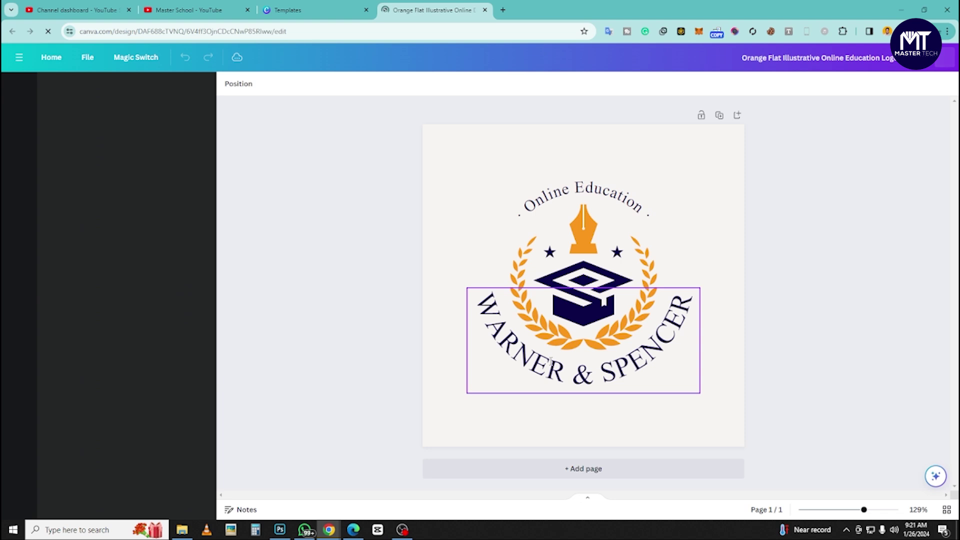
Step: Replace the curved text "WARNER & SPENCER" beneath the emblem with "MASTER SCHOOL"
{"action": "double_click", "coordinate": [550, 360]}
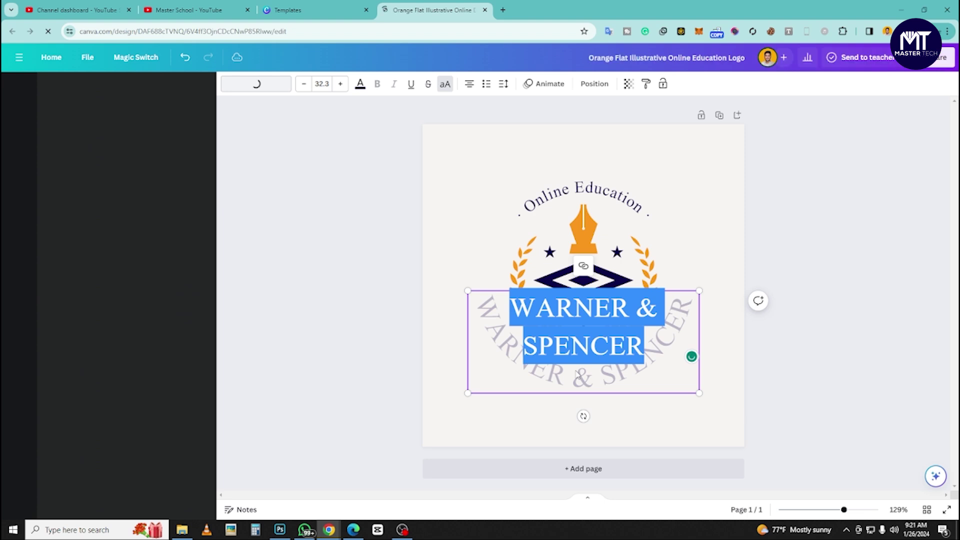
{"action": "type", "text": "MAS"}
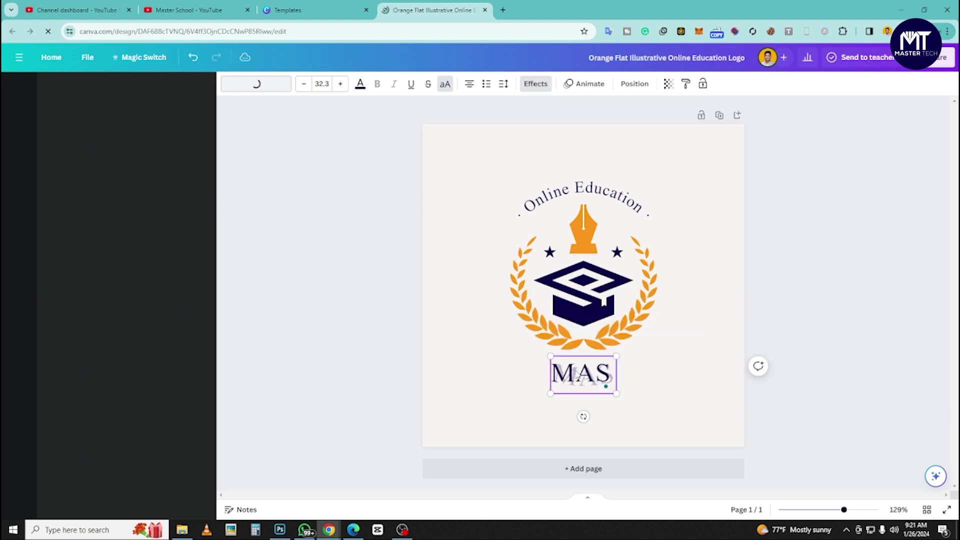
{"action": "type", "text": "TER"}
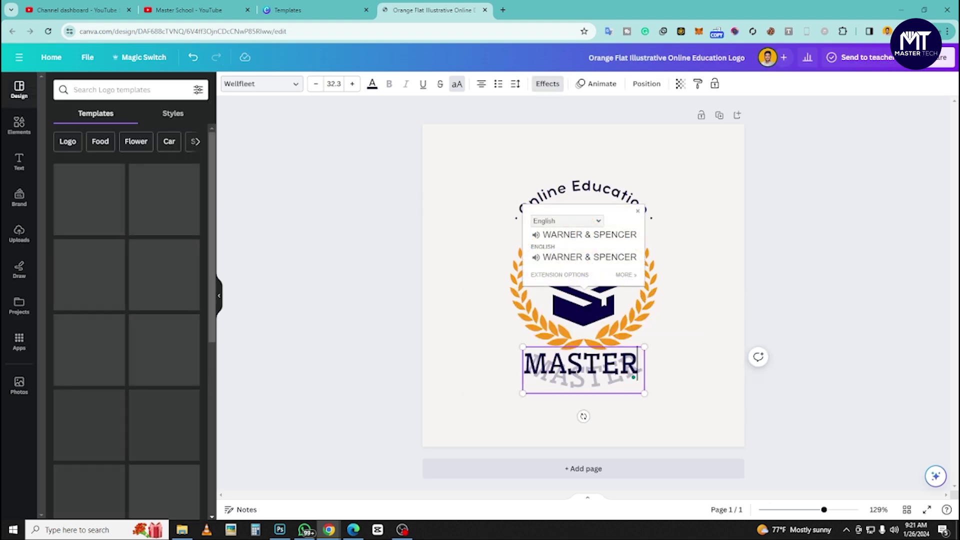
{"action": "type", "text": " SC"}
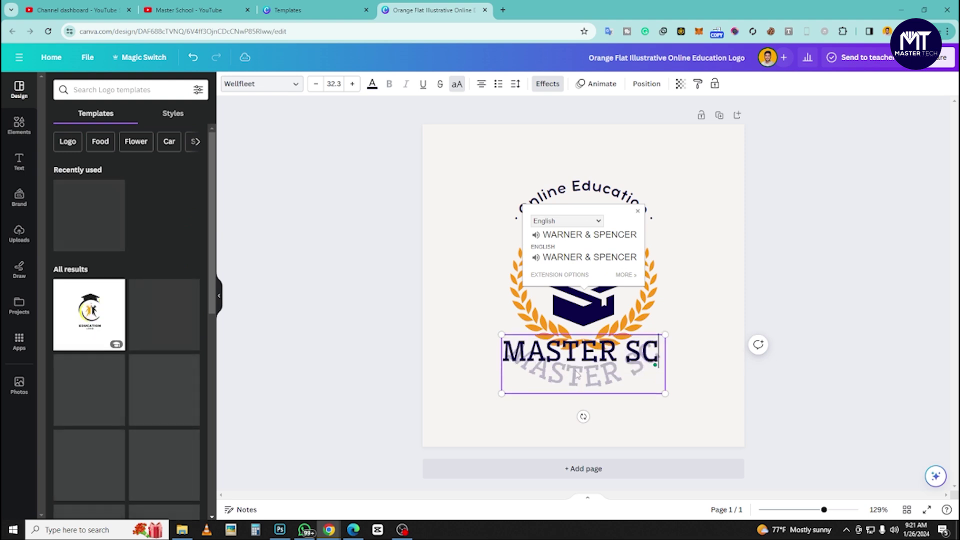
{"action": "type", "text": "HOOL"}
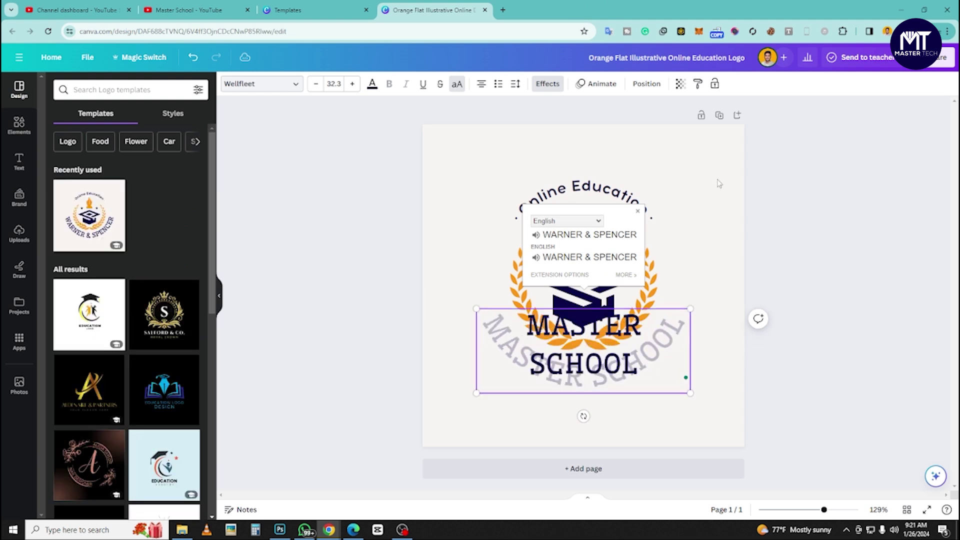
{"action": "left_click", "coordinate": [858, 271]}
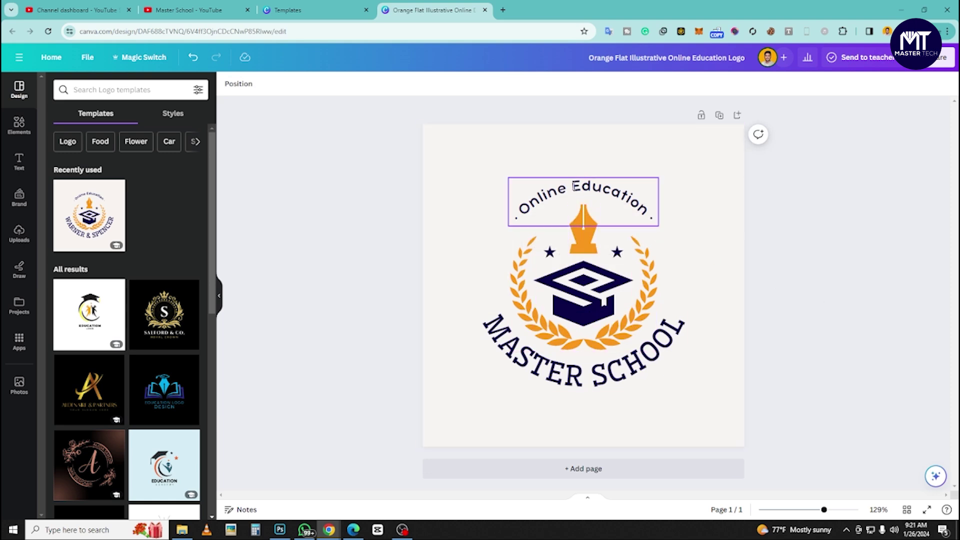
Step: Replace the curved "Online Education" text above the emblem with "powered by master tech"
{"action": "double_click", "coordinate": [573, 186]}
{"action": "type", "text": "powered"}
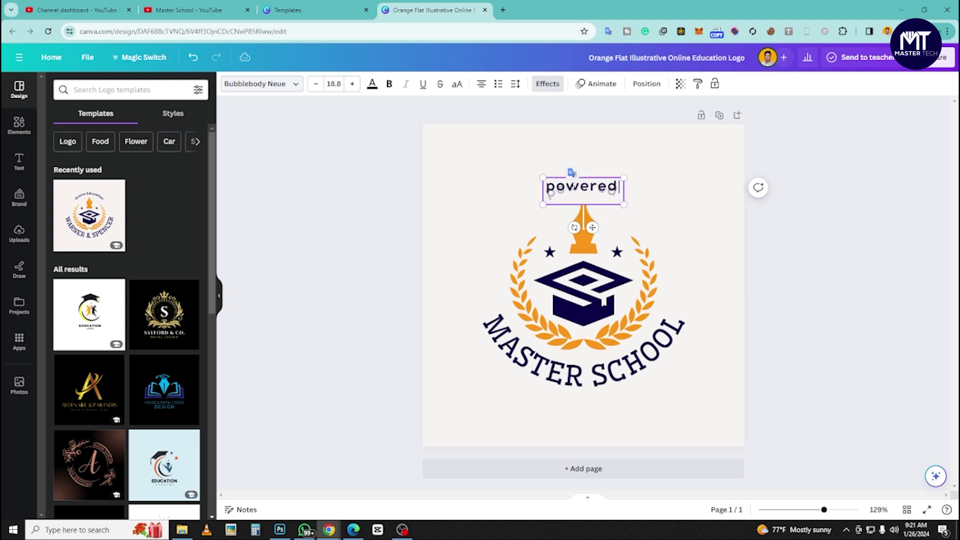
{"action": "type", "text": " by"}
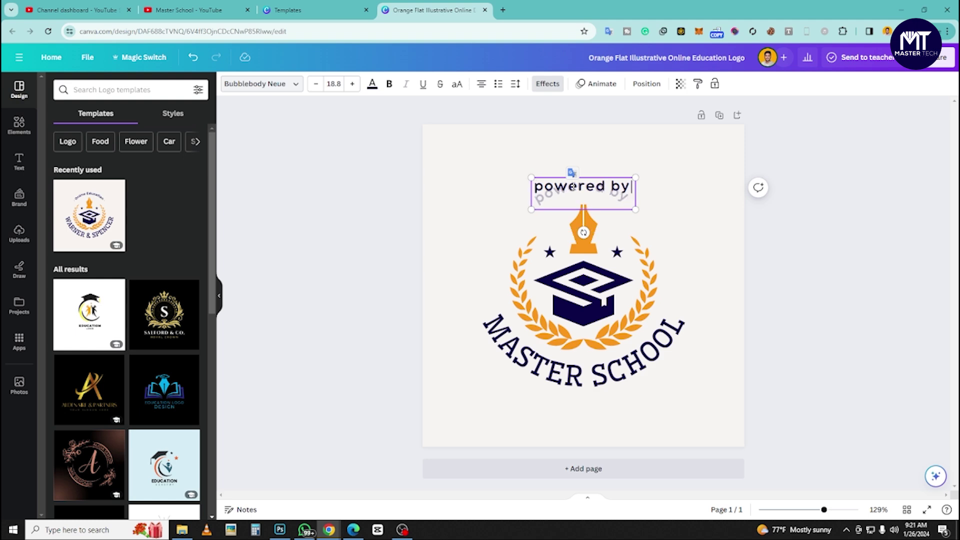
{"action": "type", "text": " master "}
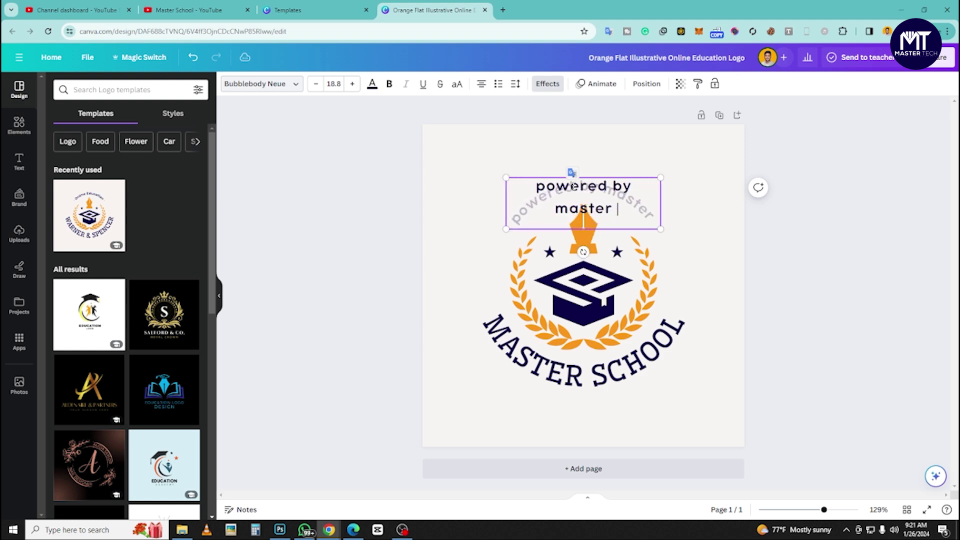
{"action": "type", "text": "tech"}
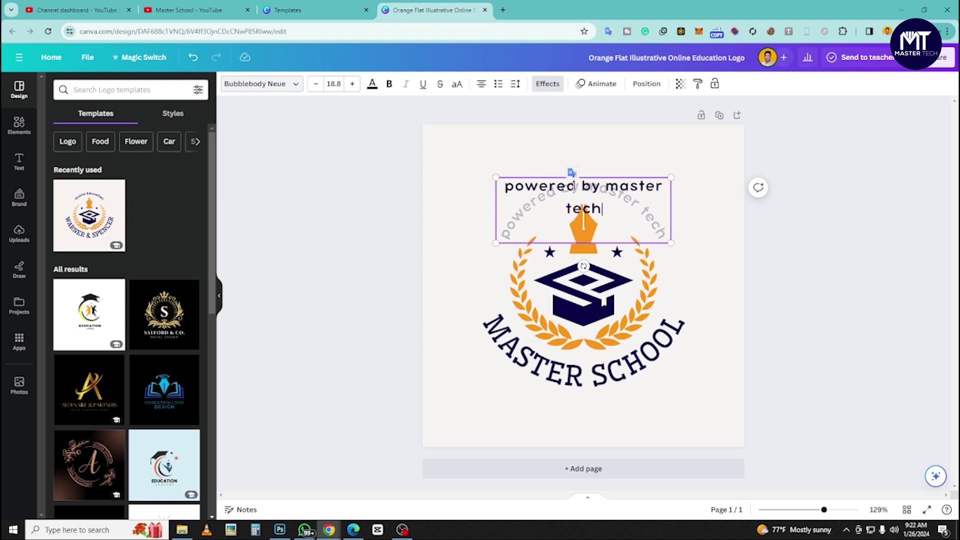
{"action": "left_click", "coordinate": [778, 216]}
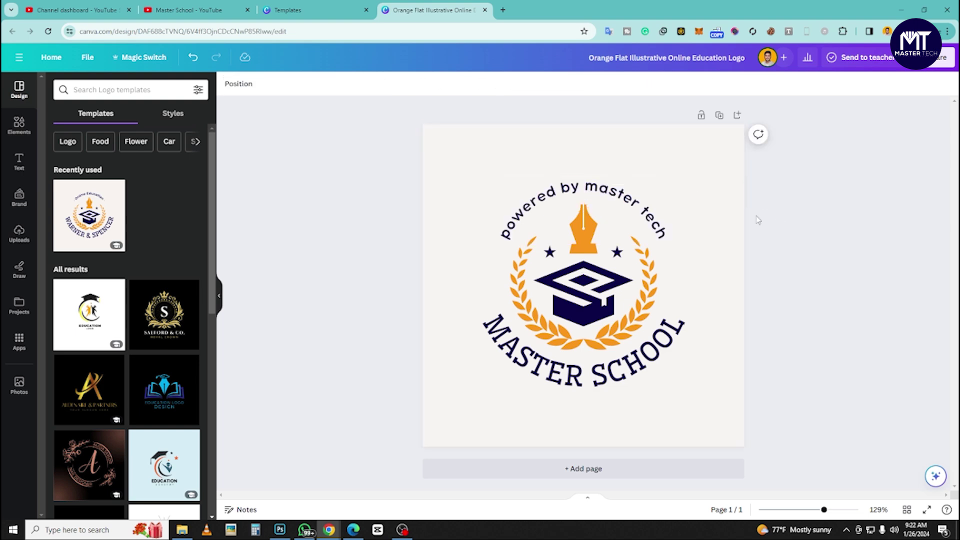
Step: Change the curved "powered by master tech" text to uppercase
{"action": "left_click", "coordinate": [648, 209]}
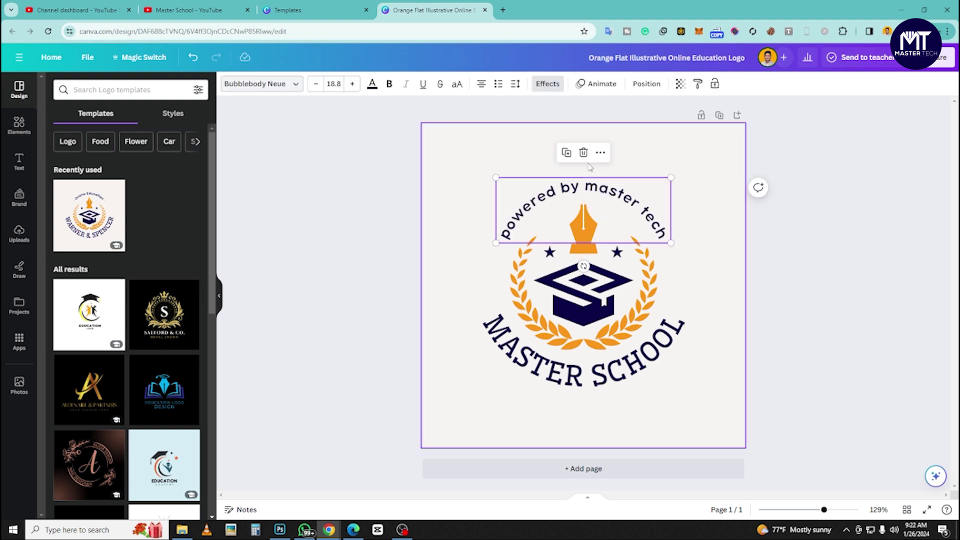
{"action": "left_click", "coordinate": [456, 88]}
{"action": "left_click", "coordinate": [849, 292]}
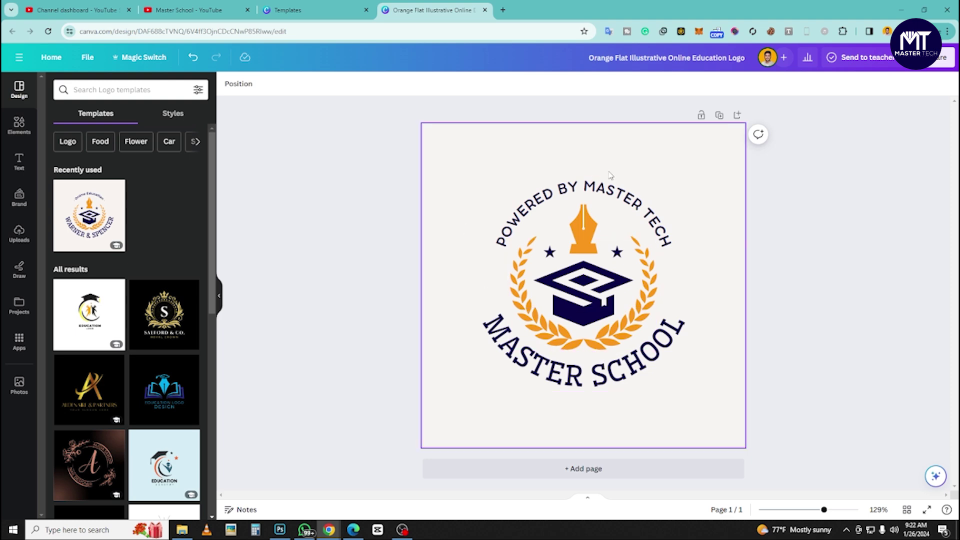
{"action": "left_click", "coordinate": [589, 299]}
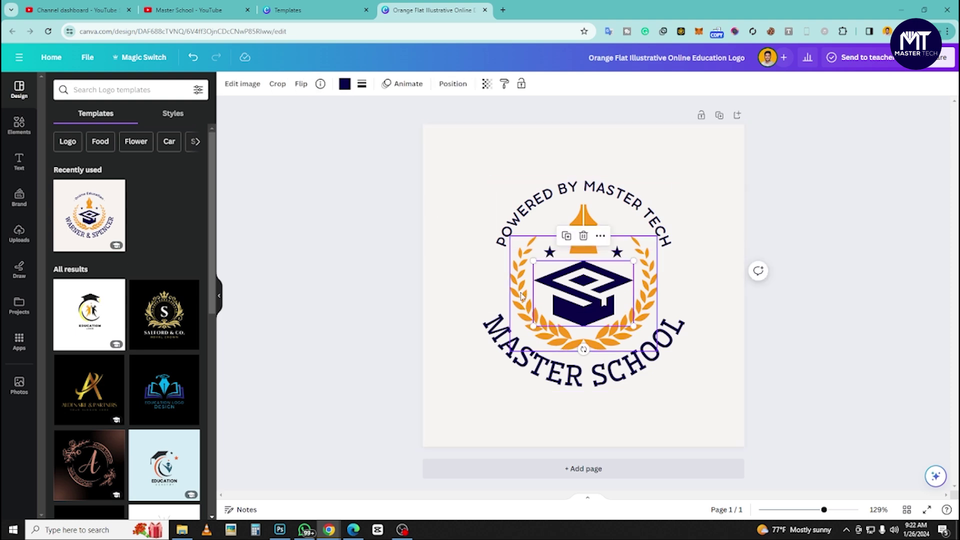
{"action": "left_click", "coordinate": [592, 234]}
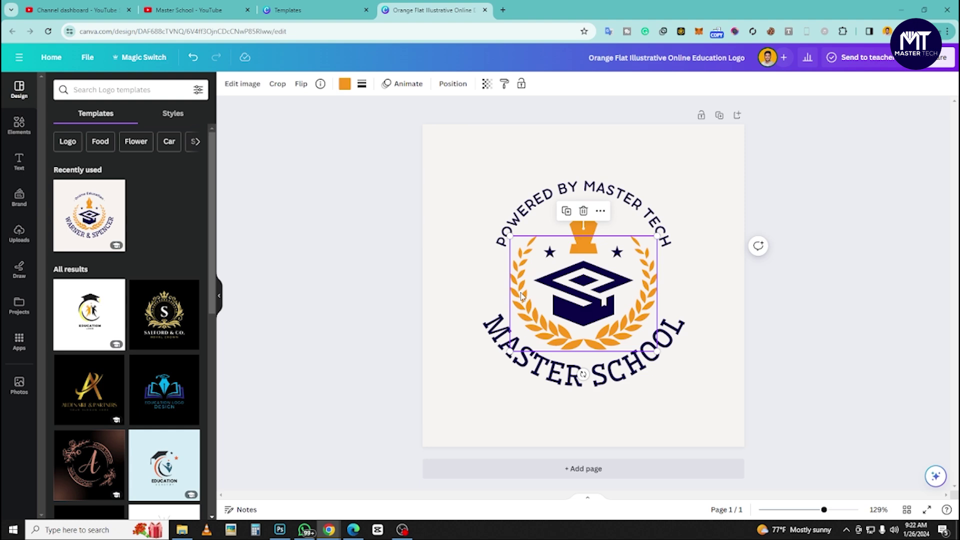
{"action": "left_click", "coordinate": [550, 252]}
{"action": "left_click", "coordinate": [617, 252]}
{"action": "left_click", "coordinate": [681, 276]}
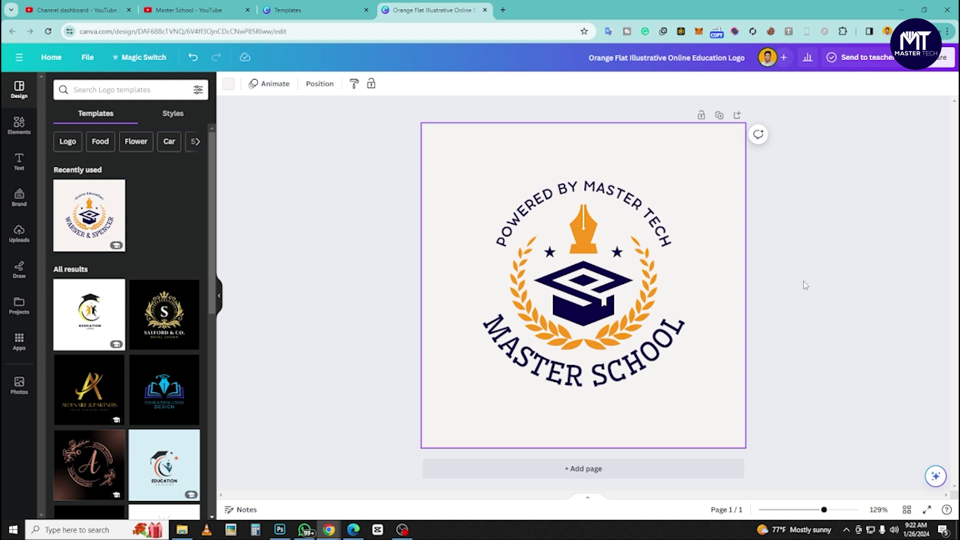
{"action": "left_click_drag", "start_coordinate": [710, 413], "coordinate": [531, 183]}
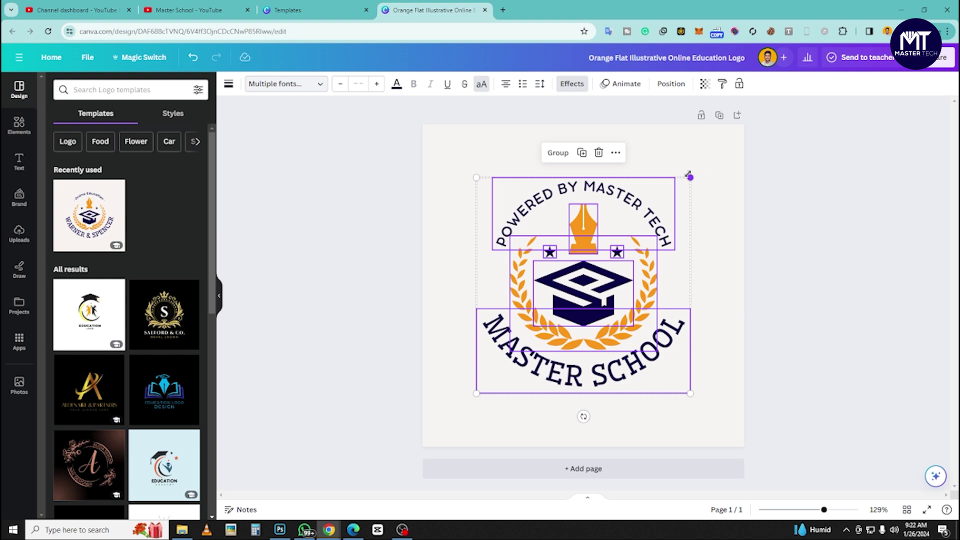
{"action": "left_click", "coordinate": [790, 199]}
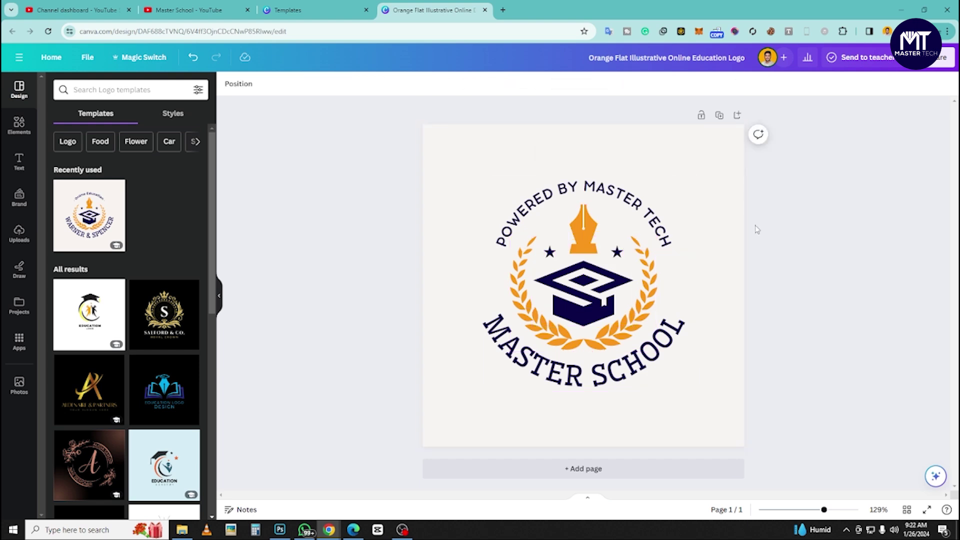
Step: Download the finished logo as a PNG file at 500 × 500 px
{"action": "left_click", "coordinate": [925, 70]}
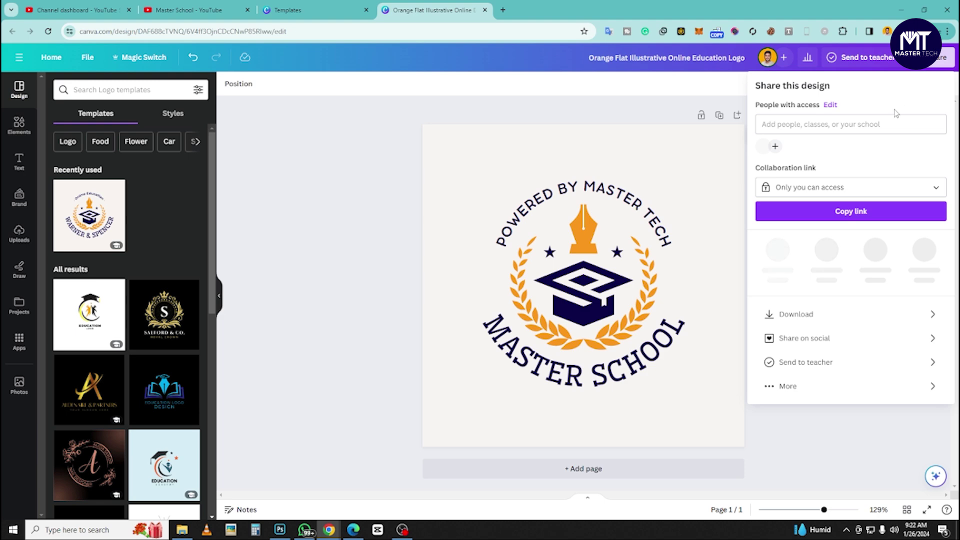
{"action": "left_click", "coordinate": [799, 309]}
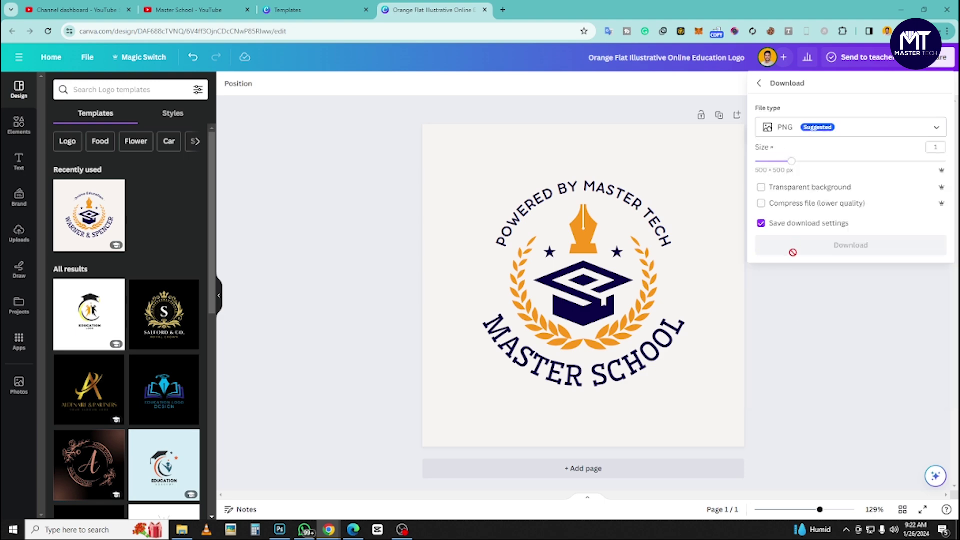
{"action": "left_click", "coordinate": [809, 253]}
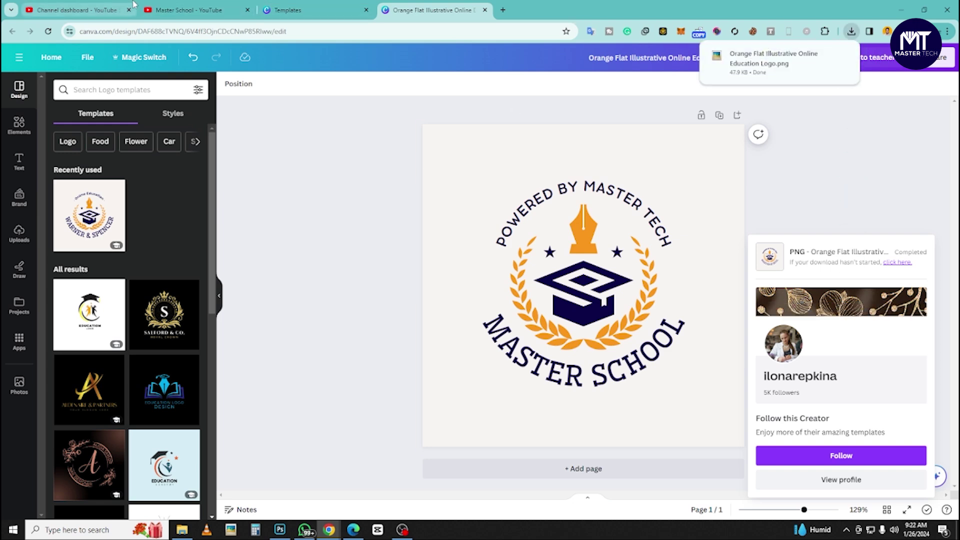
Step: Check the Master School channel page on YouTube, then return to Canva's template results and close the logo template preview
{"action": "left_click", "coordinate": [180, 10]}
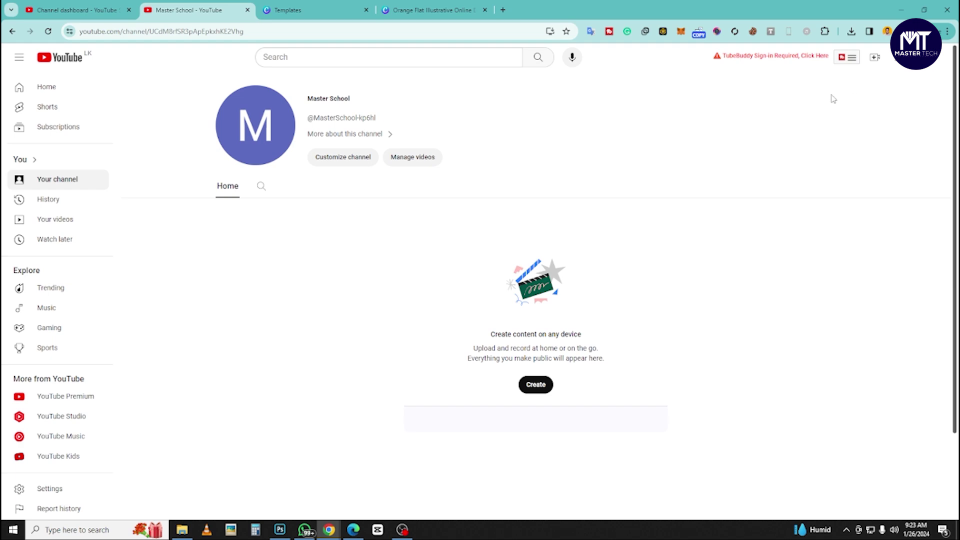
{"action": "left_click", "coordinate": [440, 10]}
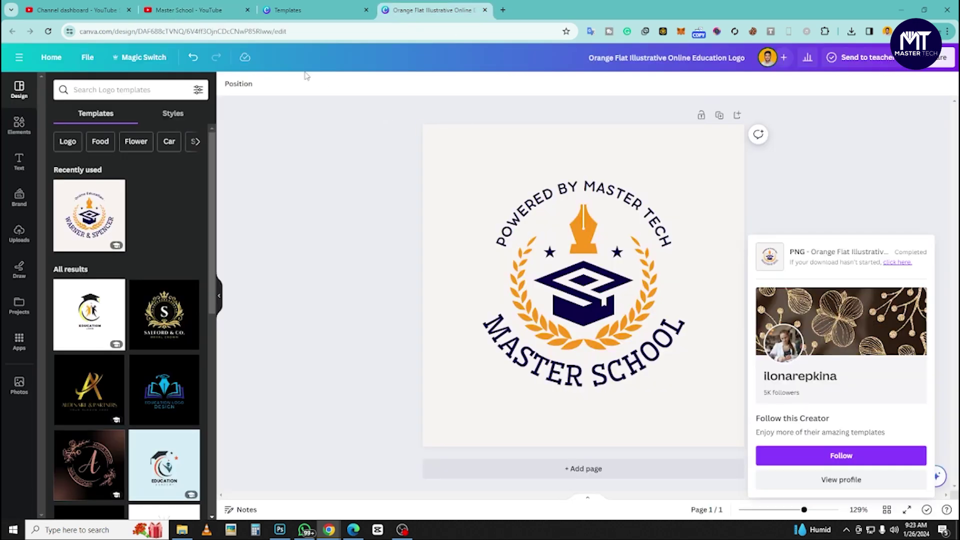
{"action": "left_click", "coordinate": [293, 12]}
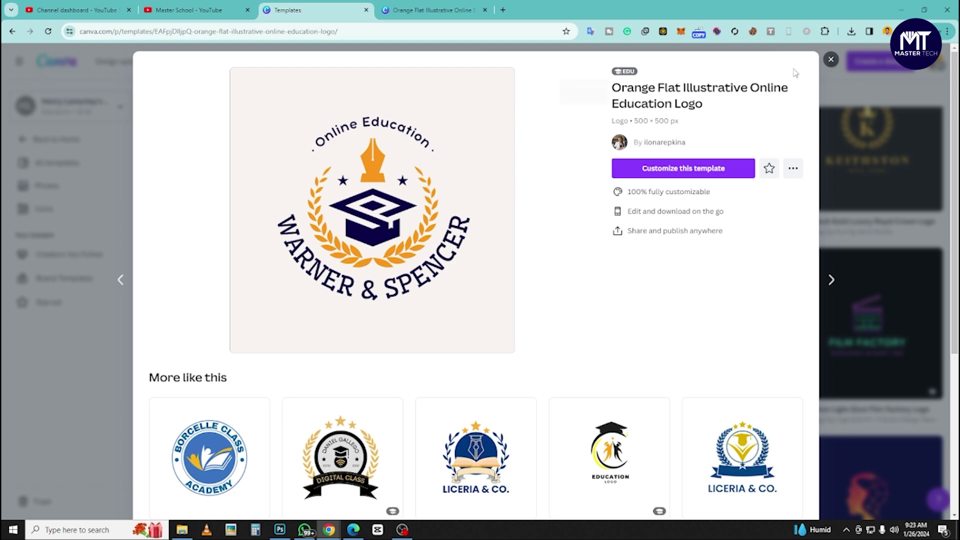
{"action": "left_click", "coordinate": [831, 59]}
{"action": "scroll", "coordinate": [546, 53], "scroll_direction": "up", "scroll_amount": 3}
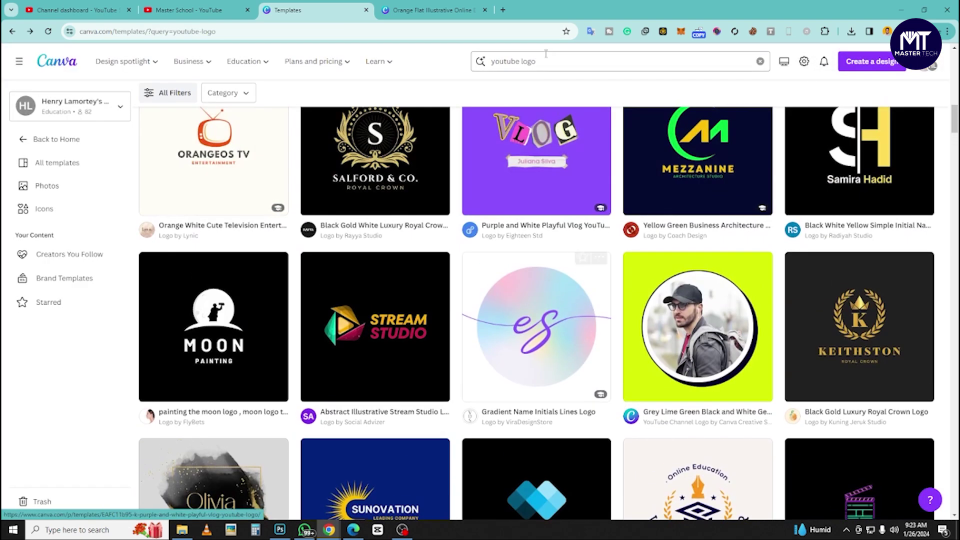
Step: Shorten the template search to "youtube" and open the suggested YouTube Banners category
{"action": "left_click", "coordinate": [547, 57]}
{"action": "key", "text": "BackSpace"}
{"action": "key", "text": "BackSpace"}
{"action": "key", "text": "BackSpace"}
{"action": "key", "text": "BackSpace"}
{"action": "key", "text": "BackSpace"}
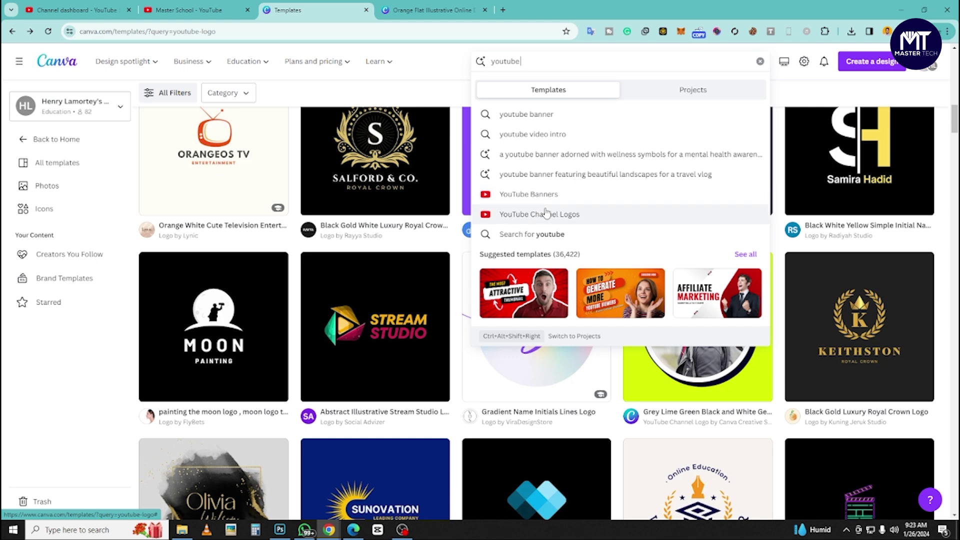
{"action": "left_click", "coordinate": [550, 195]}
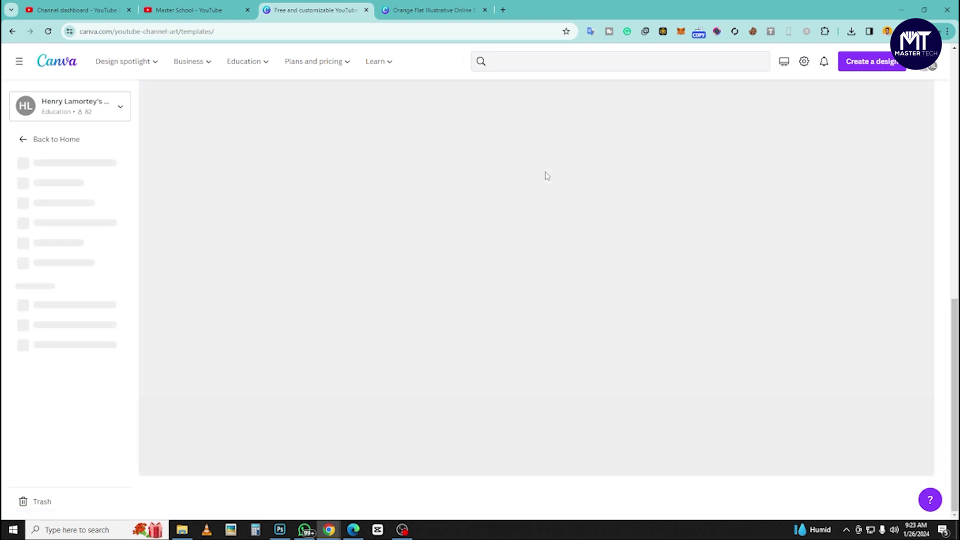
Step: Browse the YouTube Banner templates for a design that suits the Master School channel
{"action": "scroll", "coordinate": [548, 172], "scroll_direction": "down", "scroll_amount": 4}
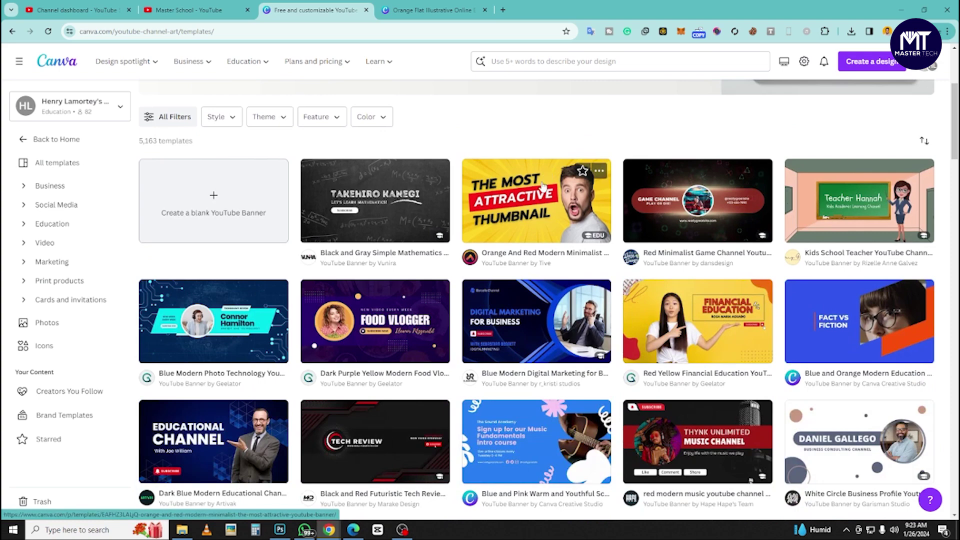
{"action": "scroll", "coordinate": [543, 186], "scroll_direction": "down", "scroll_amount": 2}
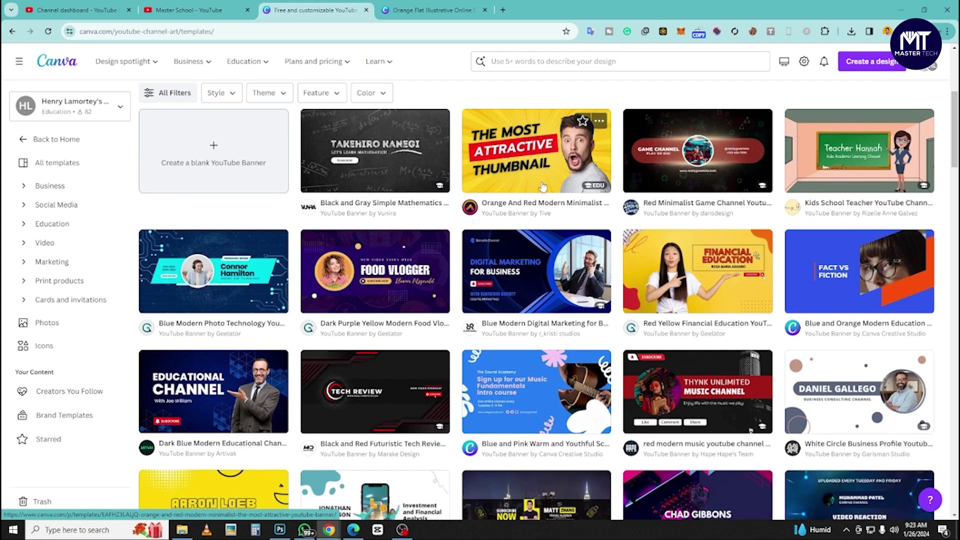
{"action": "scroll", "coordinate": [543, 186], "scroll_direction": "down", "scroll_amount": 1}
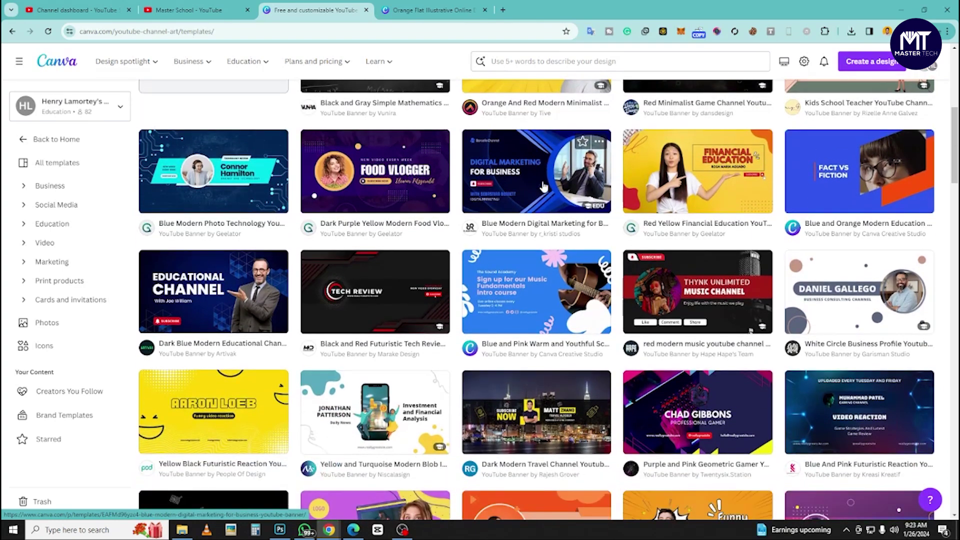
{"action": "scroll", "coordinate": [551, 184], "scroll_direction": "down", "scroll_amount": 3}
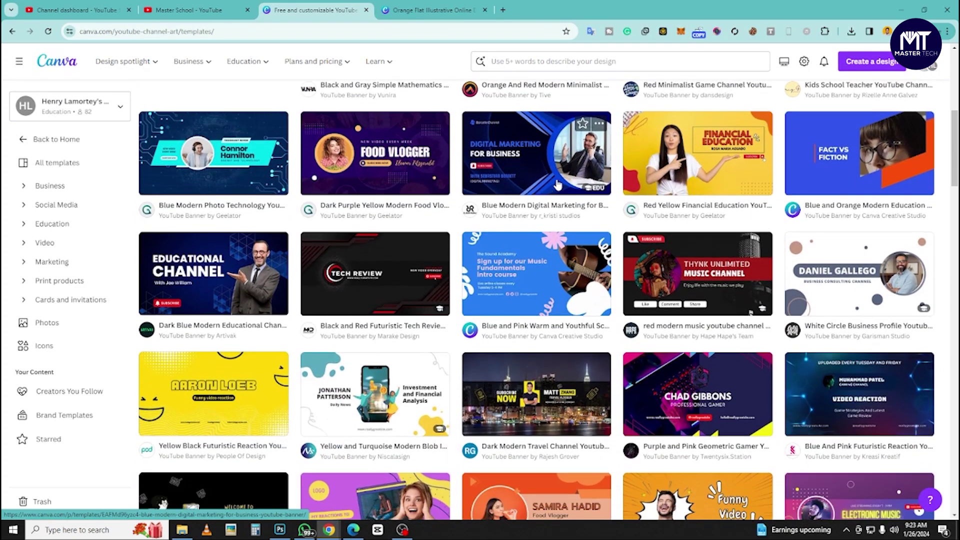
{"action": "scroll", "coordinate": [557, 185], "scroll_direction": "down", "scroll_amount": 5}
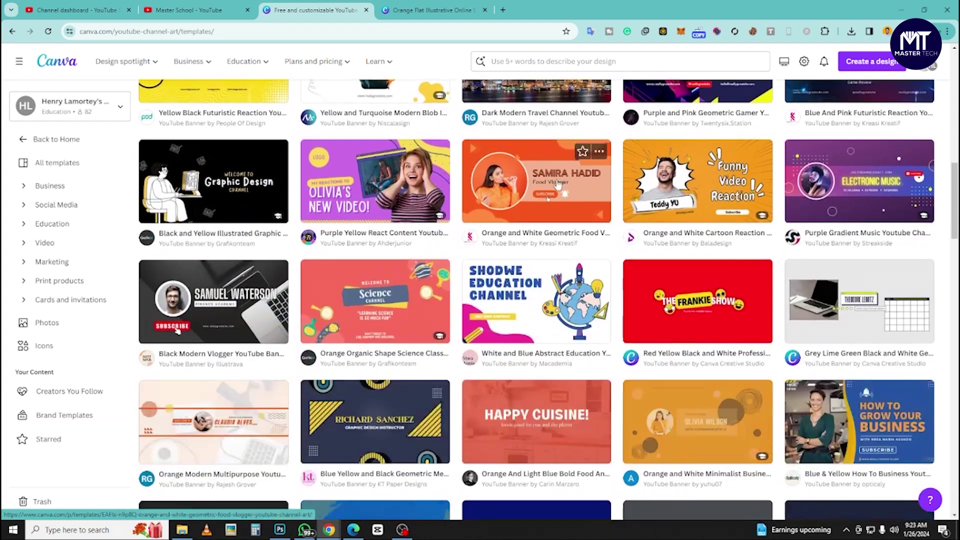
{"action": "scroll", "coordinate": [558, 185], "scroll_direction": "down", "scroll_amount": 3}
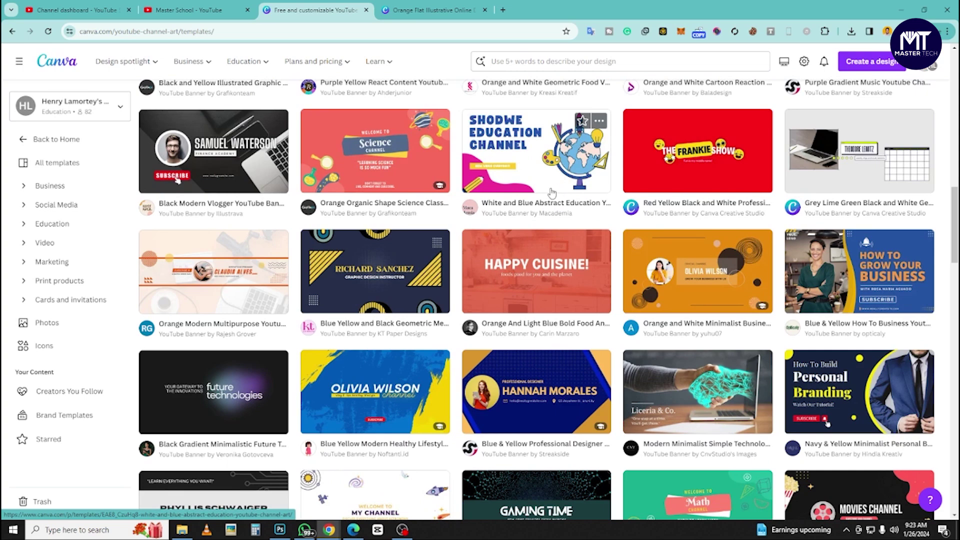
{"action": "scroll", "coordinate": [552, 192], "scroll_direction": "down", "scroll_amount": 9}
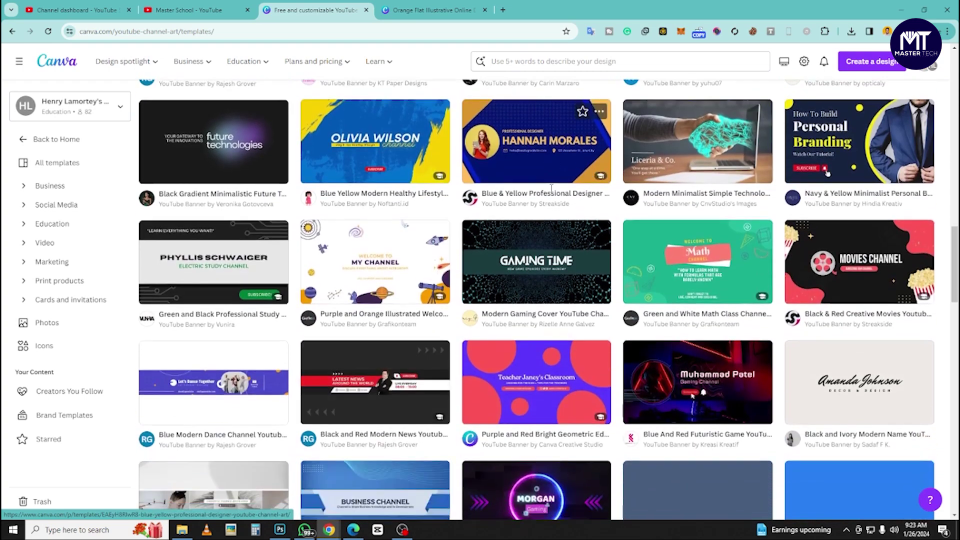
{"action": "scroll", "coordinate": [552, 193], "scroll_direction": "down", "scroll_amount": 4}
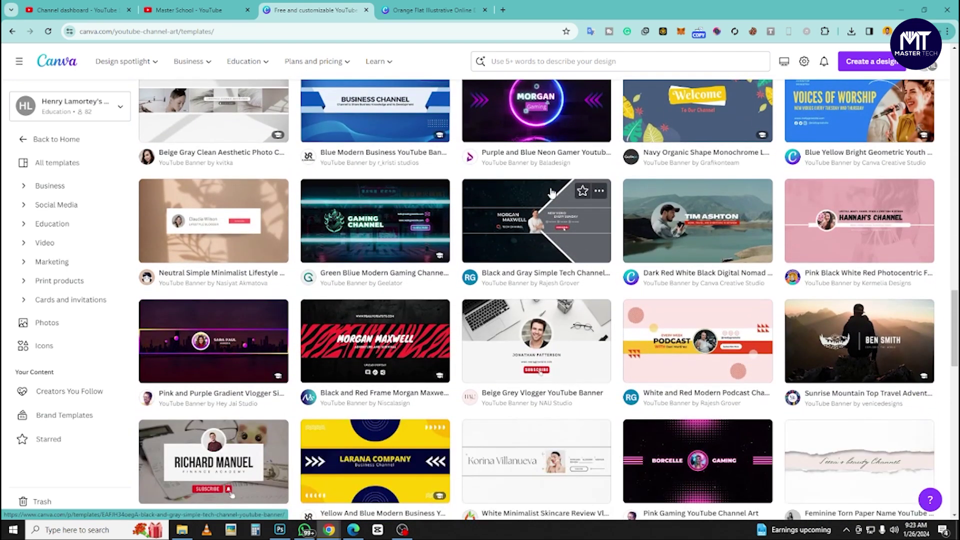
{"action": "scroll", "coordinate": [552, 193], "scroll_direction": "down", "scroll_amount": 1}
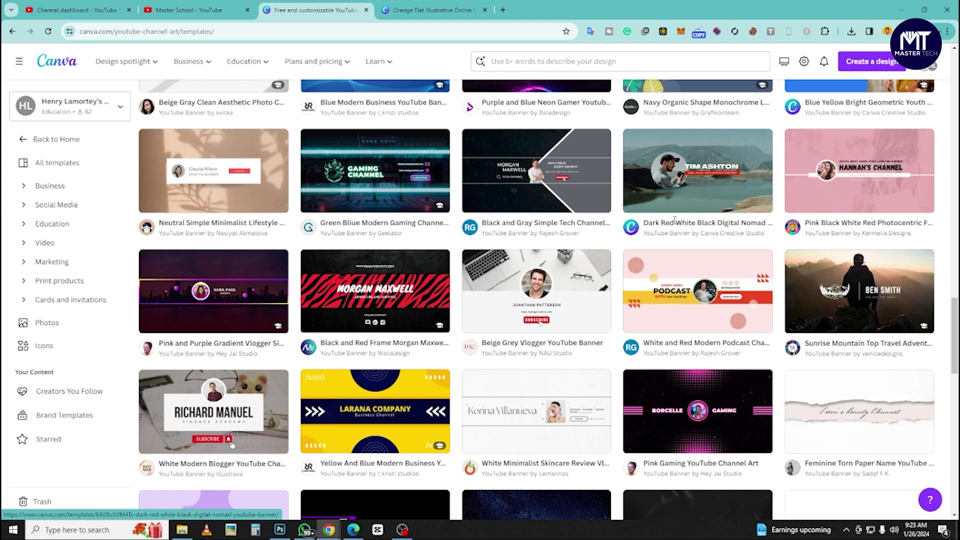
{"action": "scroll", "coordinate": [675, 225], "scroll_direction": "down", "scroll_amount": 4}
{"action": "scroll", "coordinate": [675, 225], "scroll_direction": "up", "scroll_amount": 8}
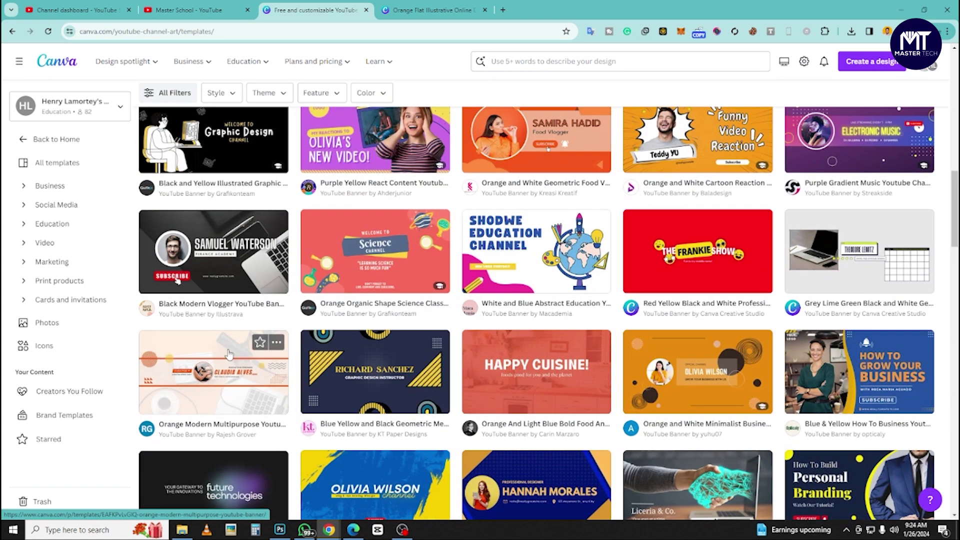
{"action": "scroll", "coordinate": [790, 258], "scroll_direction": "up", "scroll_amount": 2}
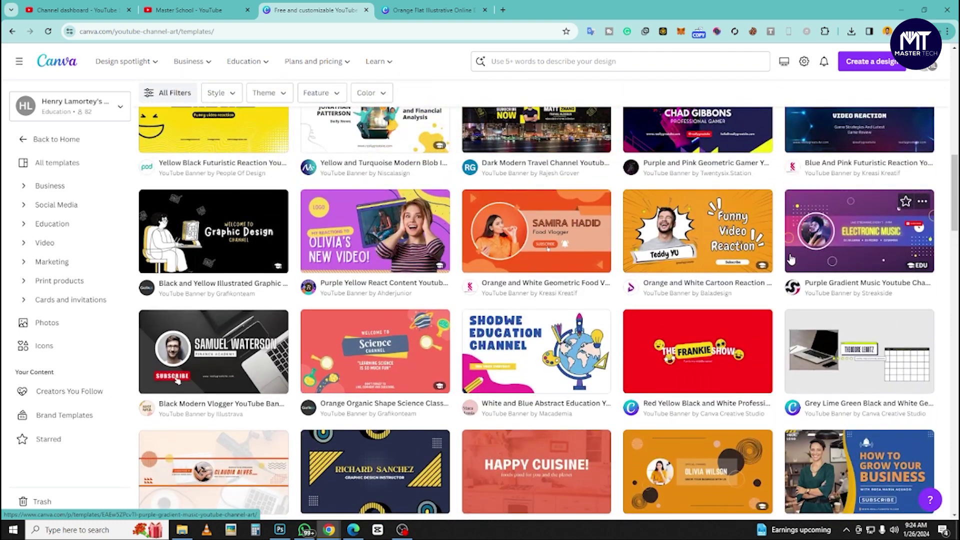
{"action": "scroll", "coordinate": [791, 258], "scroll_direction": "up", "scroll_amount": 4}
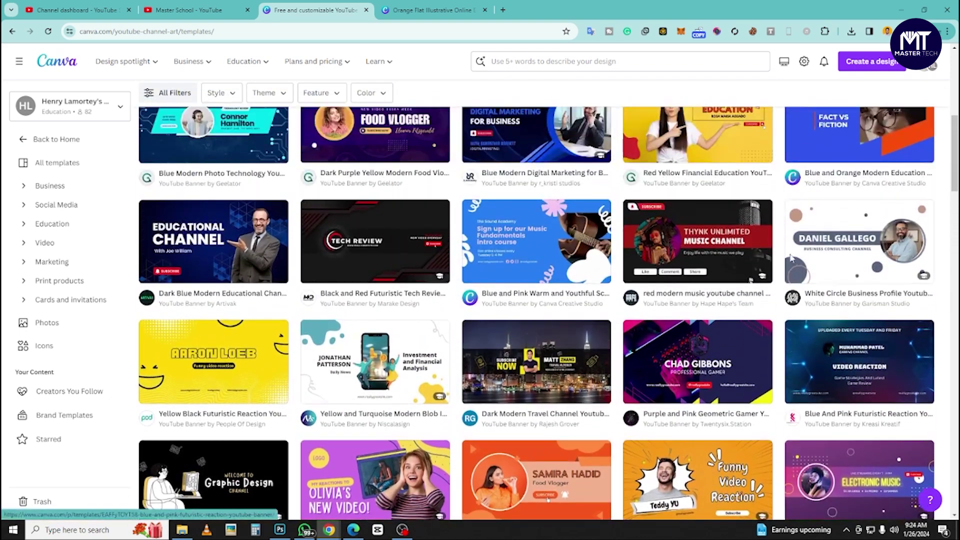
{"action": "scroll", "coordinate": [334, 236], "scroll_direction": "up", "scroll_amount": 2}
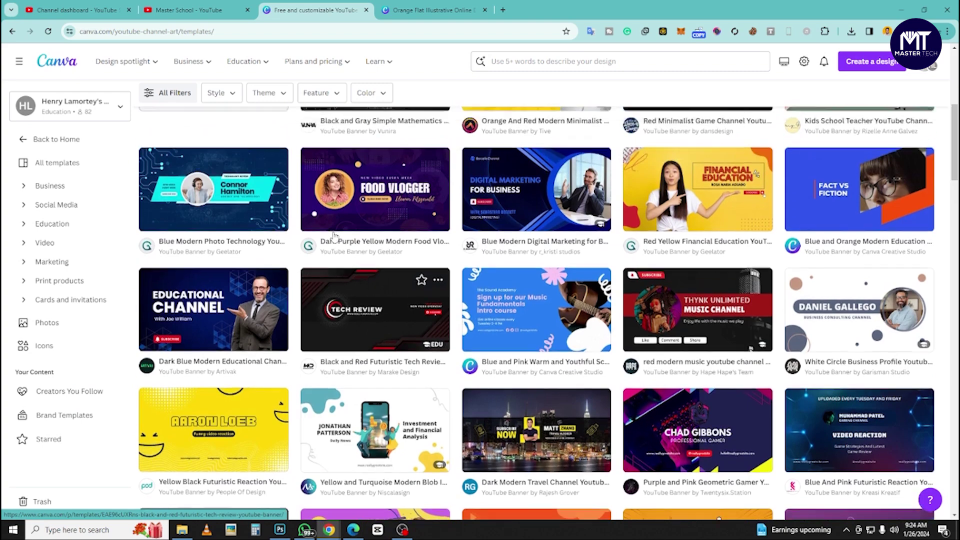
{"action": "scroll", "coordinate": [334, 237], "scroll_direction": "up", "scroll_amount": 2}
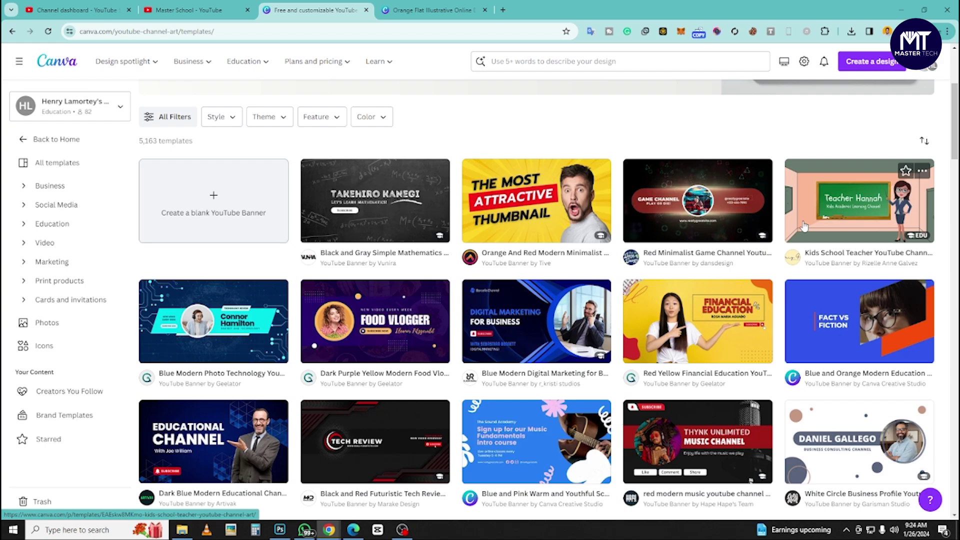
{"action": "scroll", "coordinate": [803, 226], "scroll_direction": "down", "scroll_amount": 5}
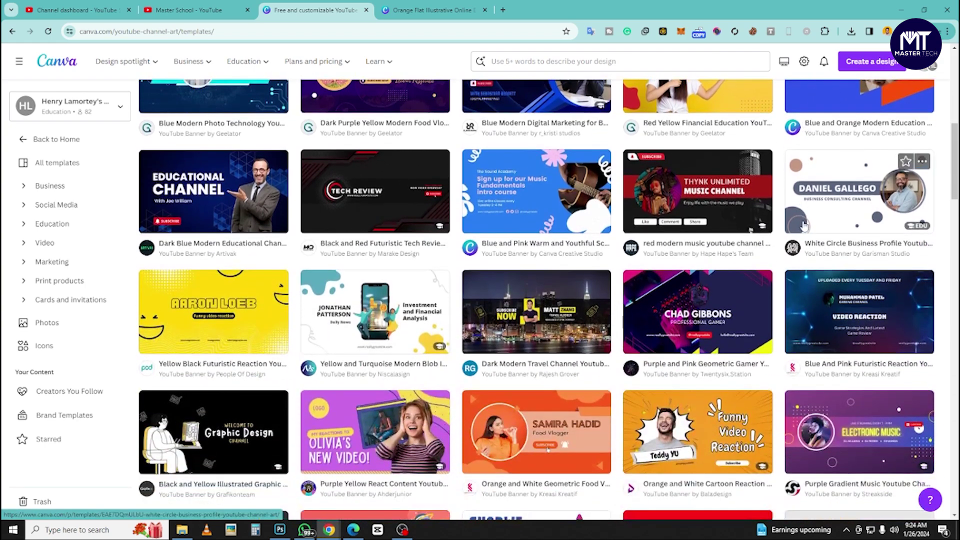
{"action": "scroll", "coordinate": [803, 227], "scroll_direction": "down", "scroll_amount": 8}
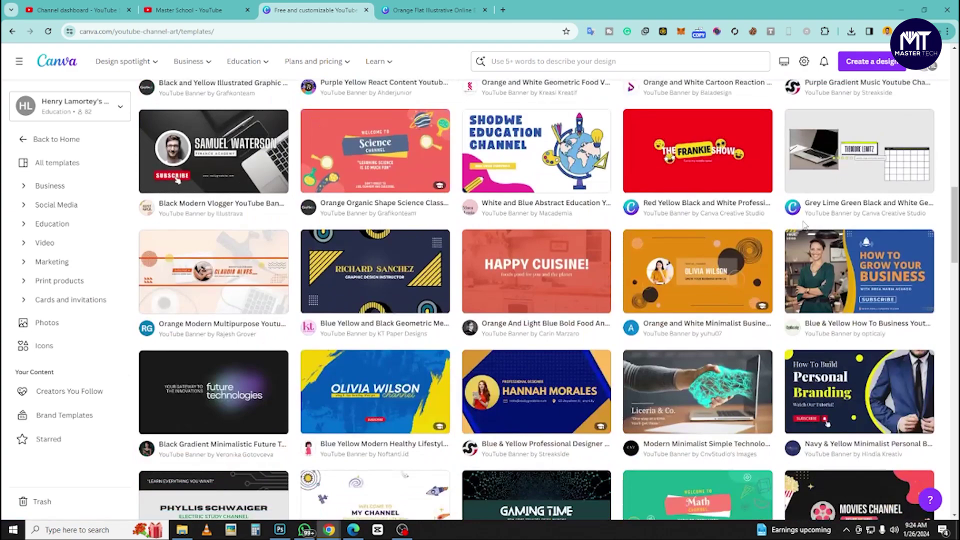
{"action": "scroll", "coordinate": [806, 225], "scroll_direction": "down", "scroll_amount": 10}
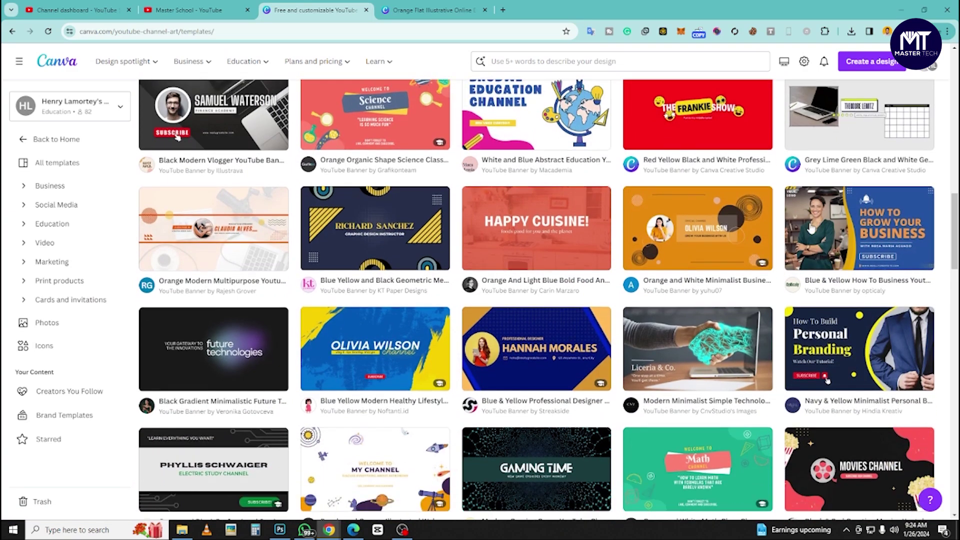
{"action": "scroll", "coordinate": [810, 230], "scroll_direction": "down", "scroll_amount": 1}
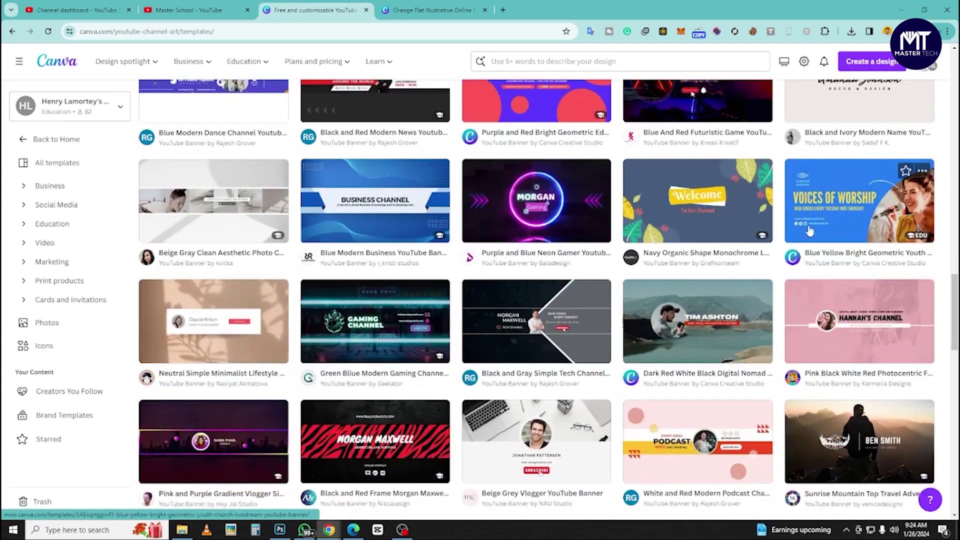
{"action": "scroll", "coordinate": [809, 230], "scroll_direction": "down", "scroll_amount": 7}
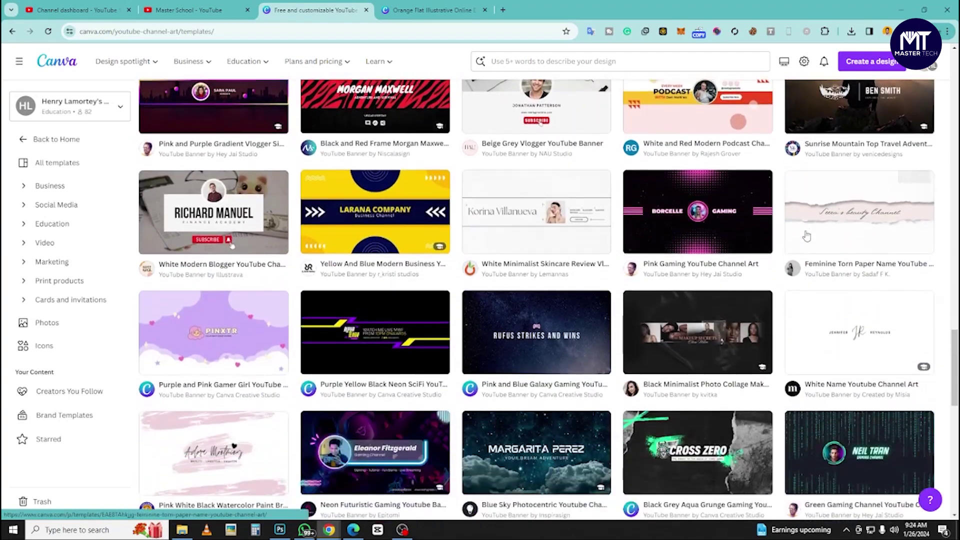
{"action": "scroll", "coordinate": [806, 235], "scroll_direction": "down", "scroll_amount": 12}
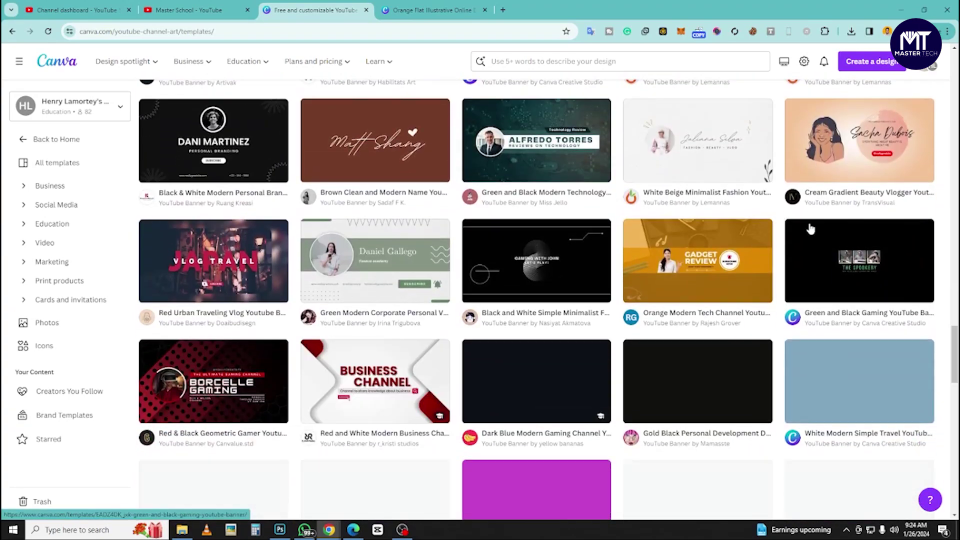
{"action": "scroll", "coordinate": [810, 225], "scroll_direction": "down", "scroll_amount": 5}
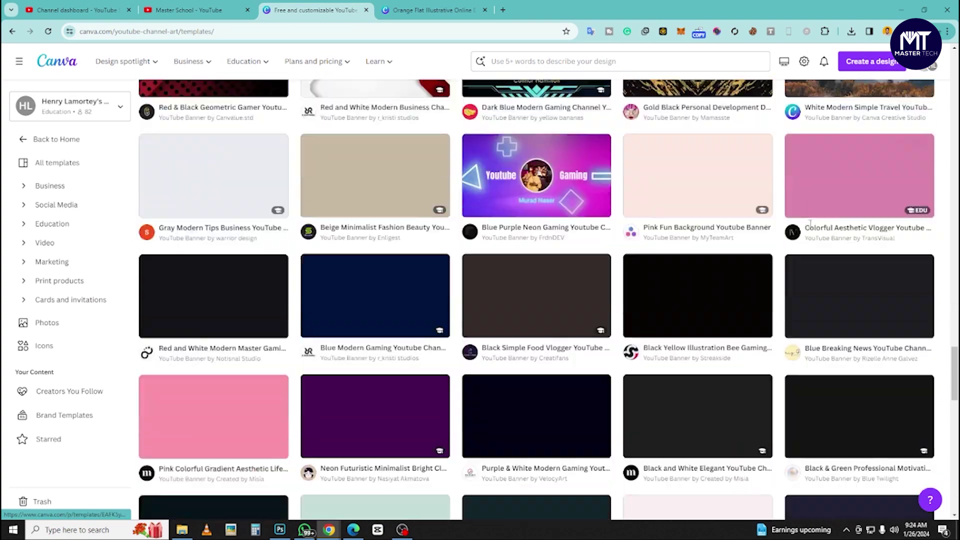
{"action": "scroll", "coordinate": [810, 228], "scroll_direction": "down", "scroll_amount": 1}
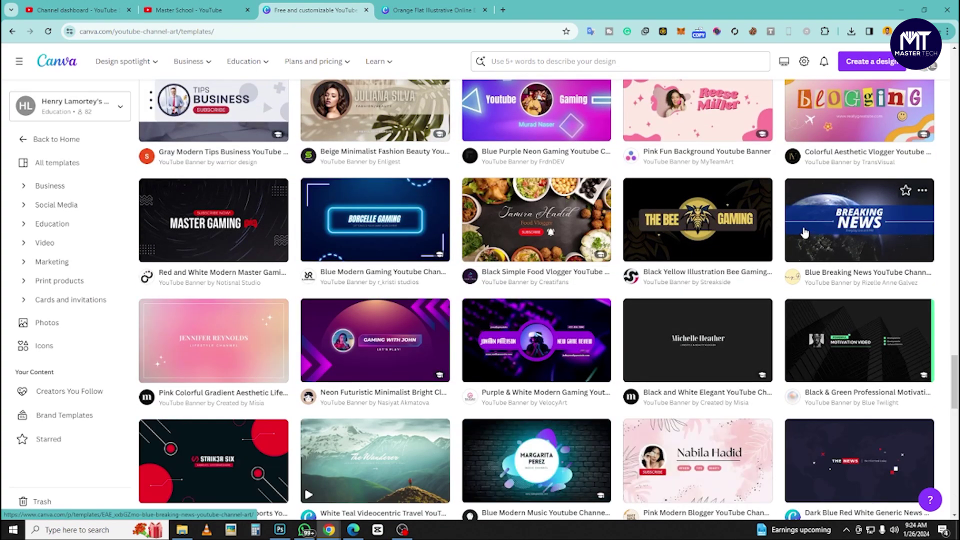
{"action": "scroll", "coordinate": [803, 232], "scroll_direction": "down", "scroll_amount": 5}
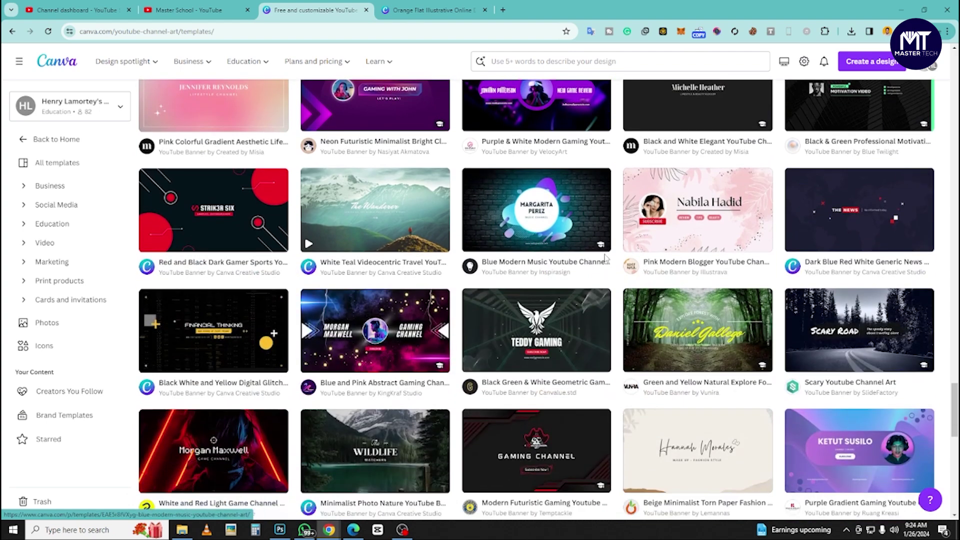
{"action": "scroll", "coordinate": [619, 258], "scroll_direction": "down", "scroll_amount": 4}
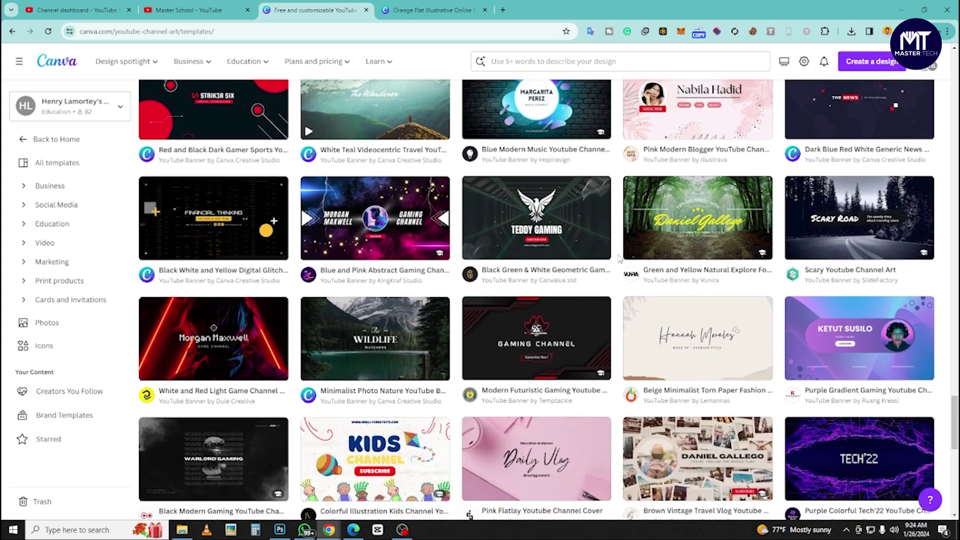
{"action": "scroll", "coordinate": [619, 258], "scroll_direction": "up", "scroll_amount": 3}
{"action": "scroll", "coordinate": [618, 257], "scroll_direction": "down", "scroll_amount": 15}
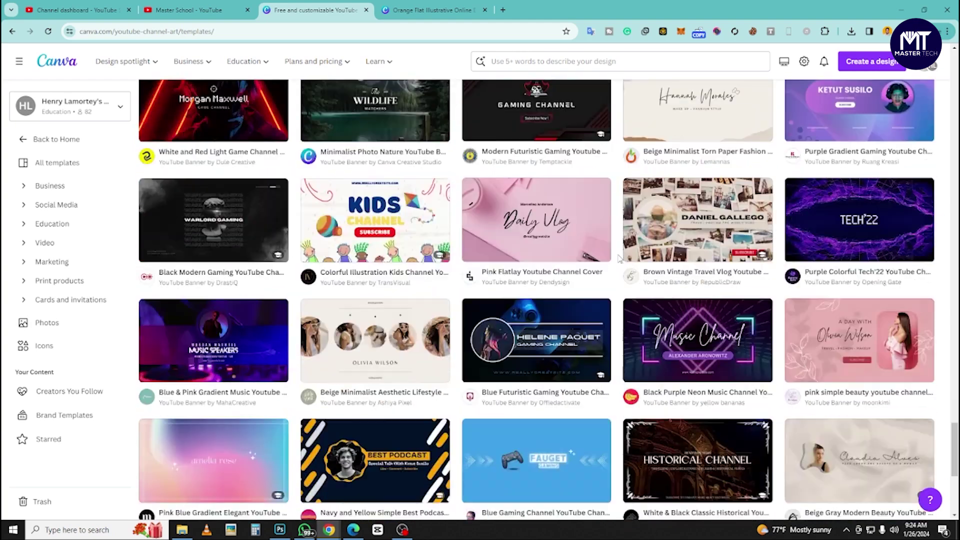
{"action": "scroll", "coordinate": [593, 323], "scroll_direction": "up", "scroll_amount": 3}
{"action": "scroll", "coordinate": [594, 323], "scroll_direction": "up", "scroll_amount": 5}
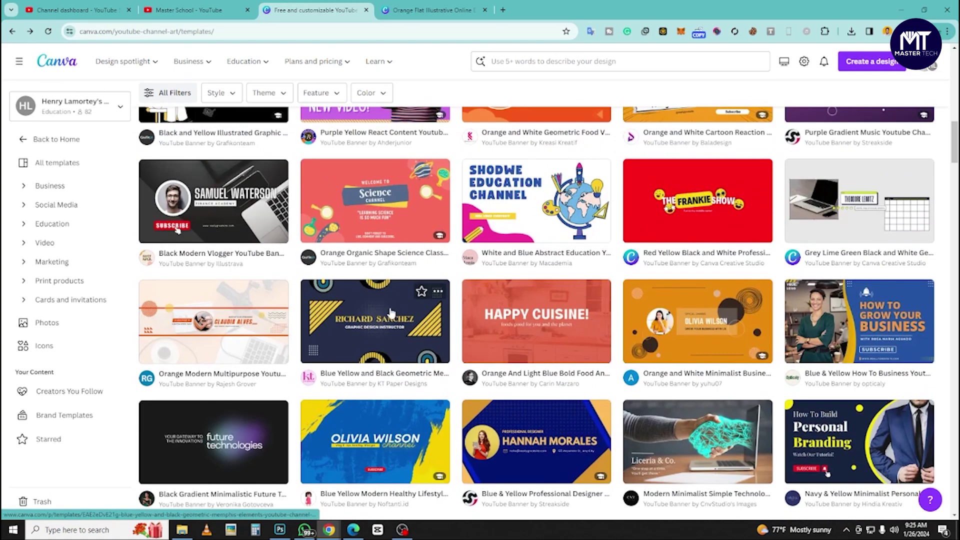
Step: Open the Orange Modern Multipurpose Youtube Banner template for customizing and add the downloaded logo PNG to the uploads
{"action": "left_click", "coordinate": [212, 334]}
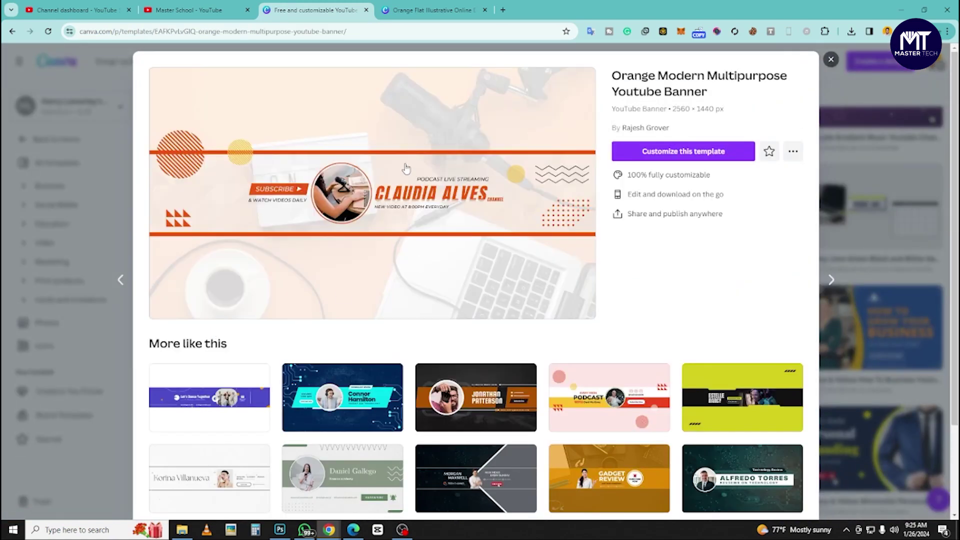
{"action": "left_click", "coordinate": [721, 153]}
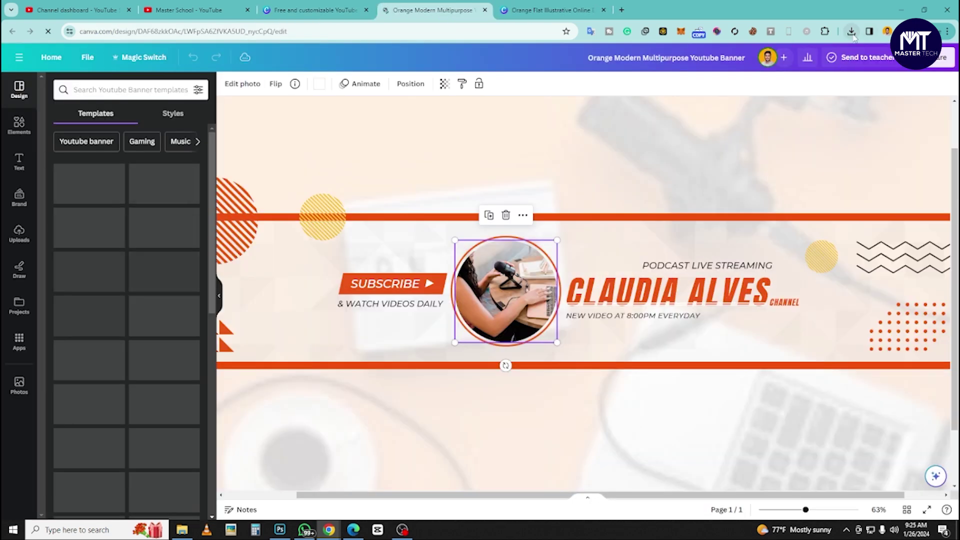
{"action": "left_click", "coordinate": [851, 31]}
{"action": "left_click_drag", "start_coordinate": [720, 76], "coordinate": [155, 249]}
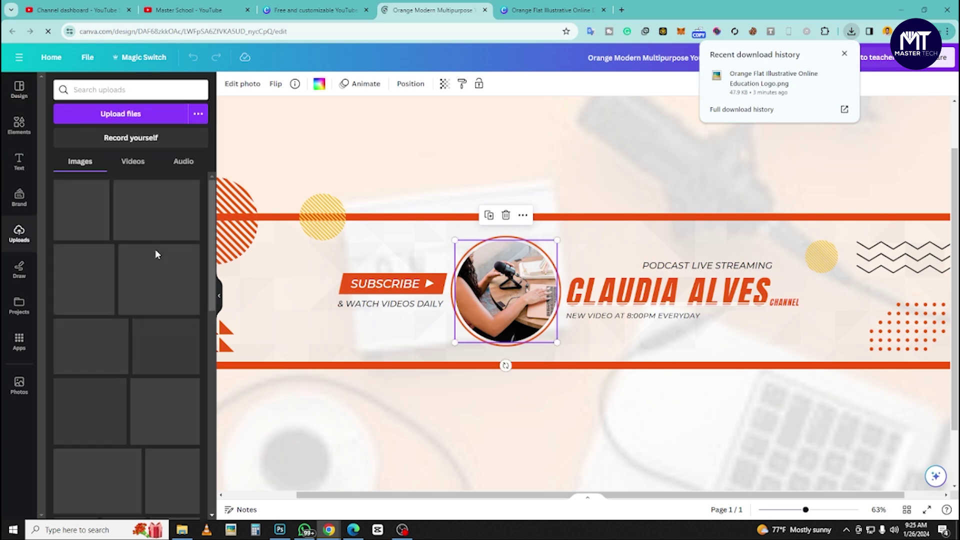
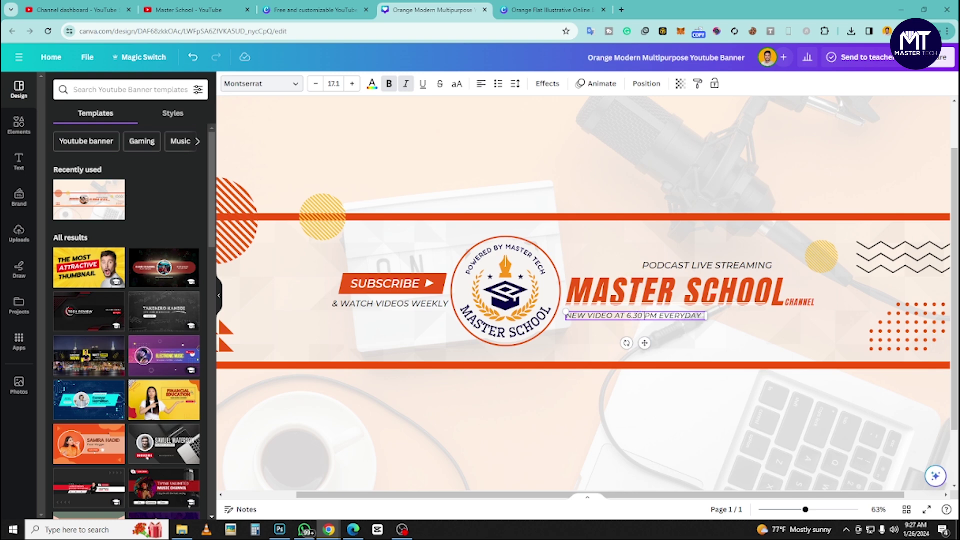
Step: Replace the day in the video schedule line under the channel name so it ends with "EVERY SUNDAY", all in uppercase
{"action": "left_click_drag", "start_coordinate": [702, 315], "coordinate": [687, 316]}
{"action": "key", "text": "BackSpace"}
{"action": "type", "text": "sunday"}
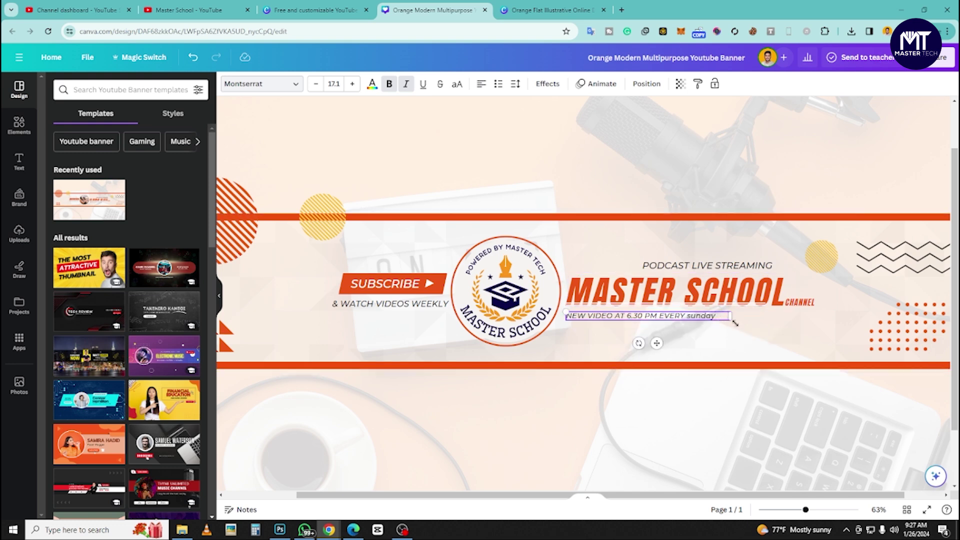
{"action": "key", "text": "Escape"}
{"action": "left_click", "coordinate": [456, 83]}
{"action": "key", "text": "Escape"}
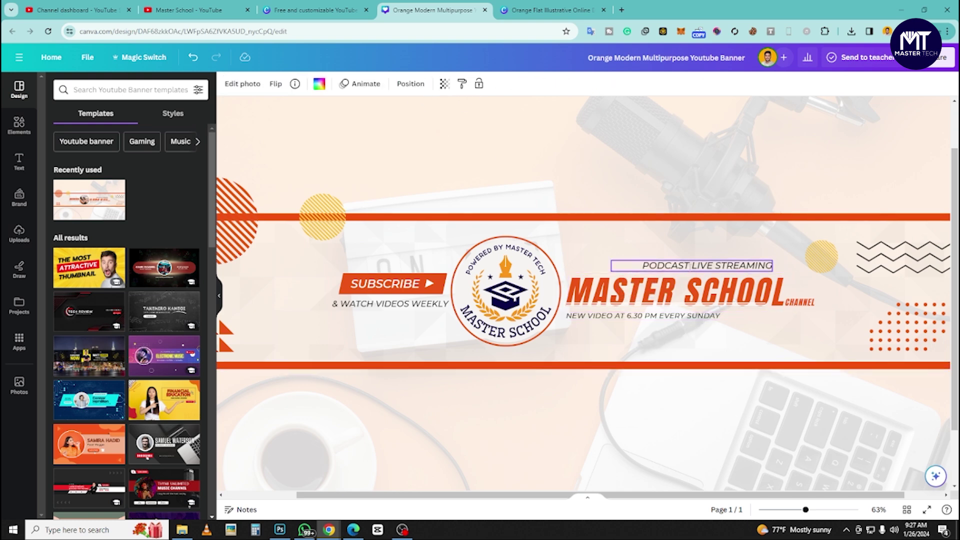
Step: Replace the "PODCAST LIVE STREAMING" tagline above the channel name with "POWERED BY MASTER TECH"
{"action": "left_click", "coordinate": [692, 265]}
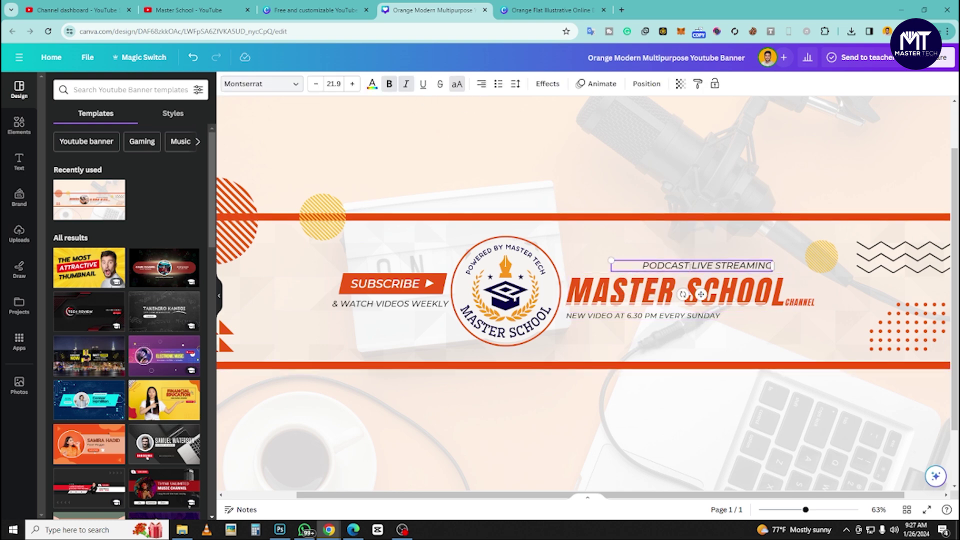
{"action": "double_click", "coordinate": [690, 266]}
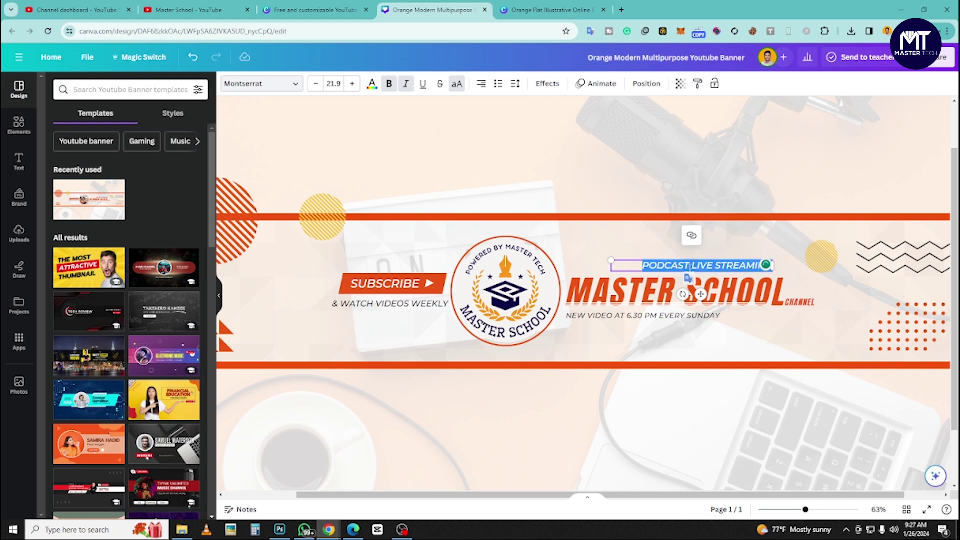
{"action": "type", "text": "PODERE"}
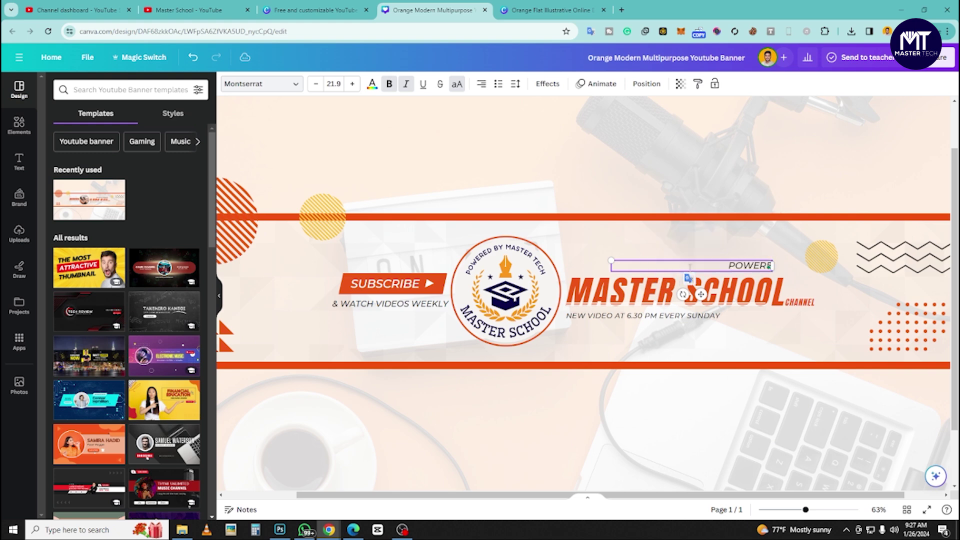
{"action": "type", "text": "D BY MASTER TECH"}
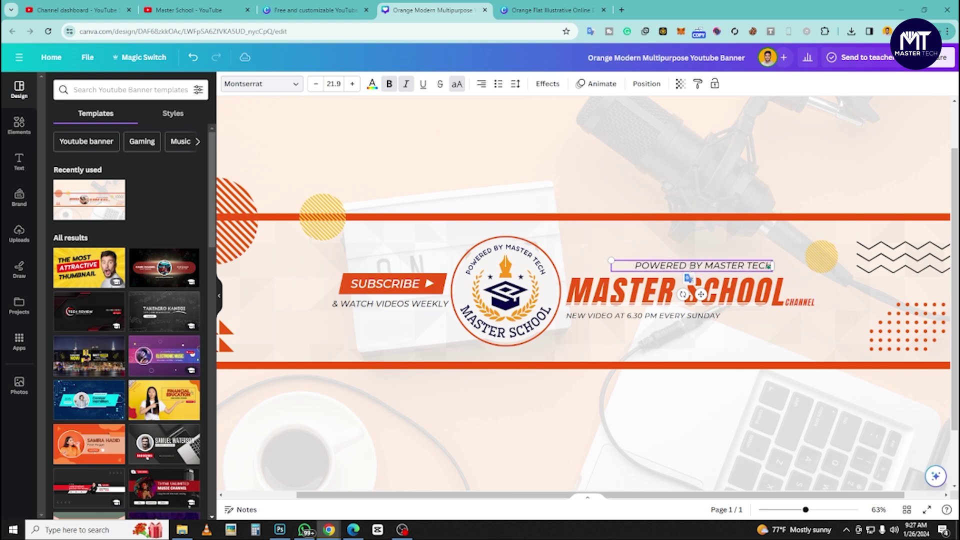
{"action": "left_click", "coordinate": [678, 416]}
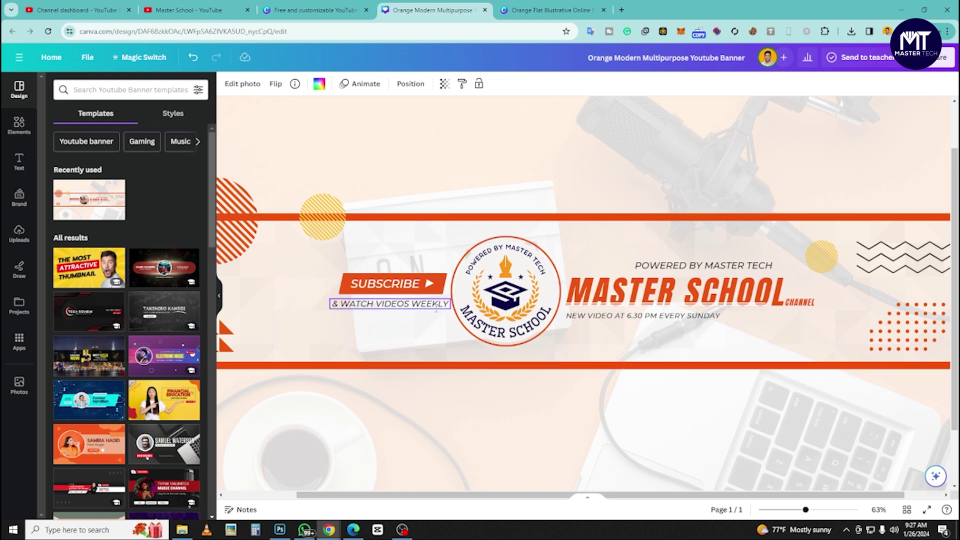
Step: Recolour the banner's orange horizontal bars, striped circle and matching orange shapes with the logo's dark navy, #10044b
{"action": "left_click", "coordinate": [515, 366]}
{"action": "scroll", "coordinate": [515, 366], "scroll_direction": "down", "scroll_amount": 5}
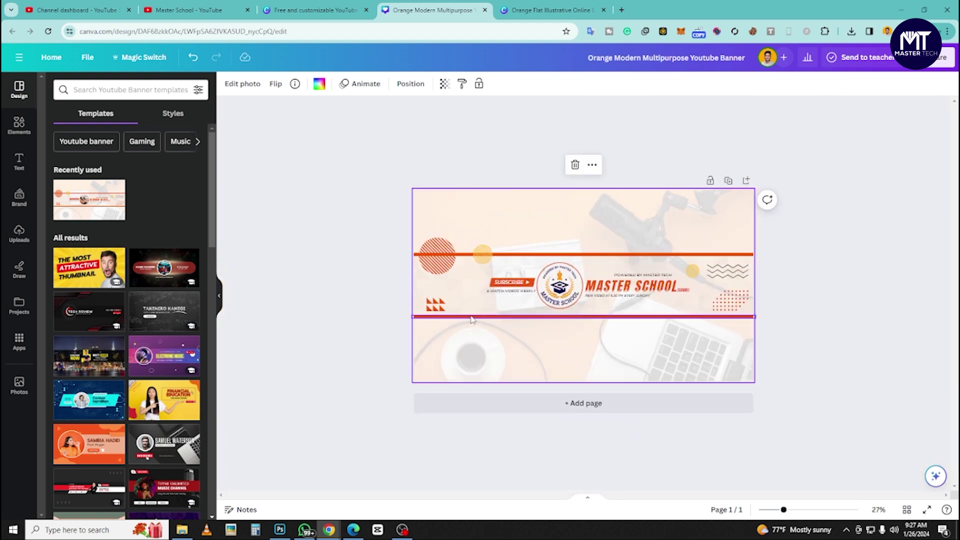
{"action": "left_click", "coordinate": [344, 84]}
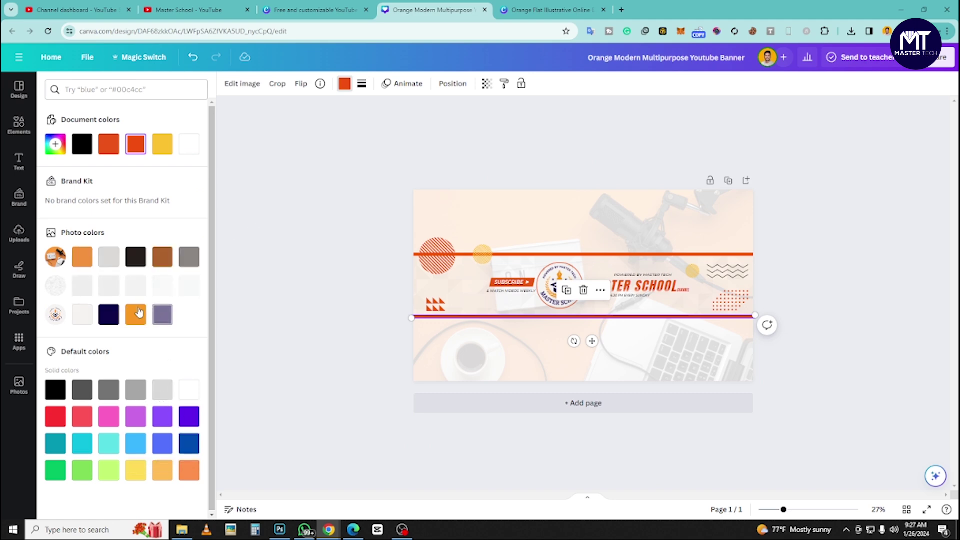
{"action": "left_click", "coordinate": [108, 314]}
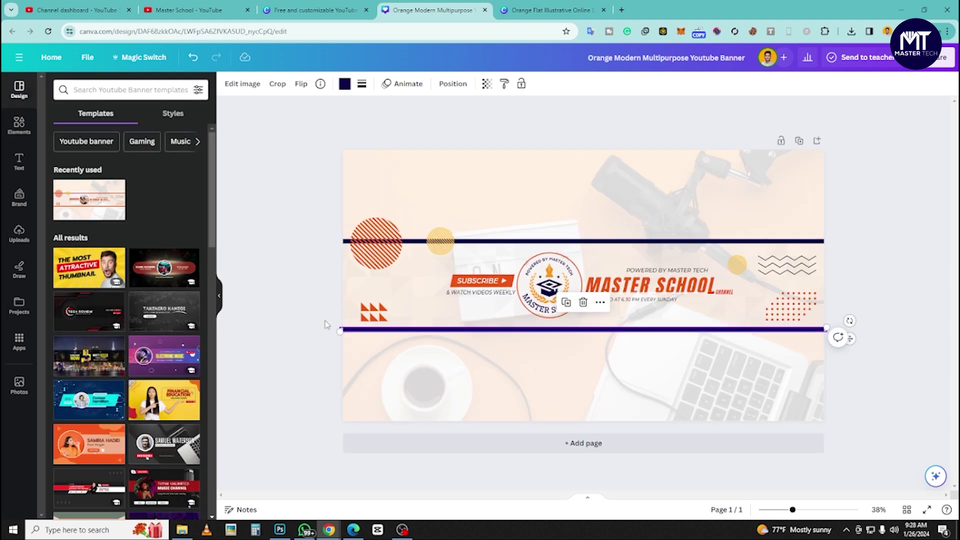
{"action": "left_click", "coordinate": [376, 244]}
{"action": "left_click", "coordinate": [343, 82]}
{"action": "left_click", "coordinate": [107, 313]}
Step: Recolour the "MASTER SCHOOL" title text with the logo's dark navy, #10044b
{"action": "left_click", "coordinate": [647, 286]}
{"action": "left_click", "coordinate": [371, 84]}
{"action": "left_click", "coordinate": [109, 327]}
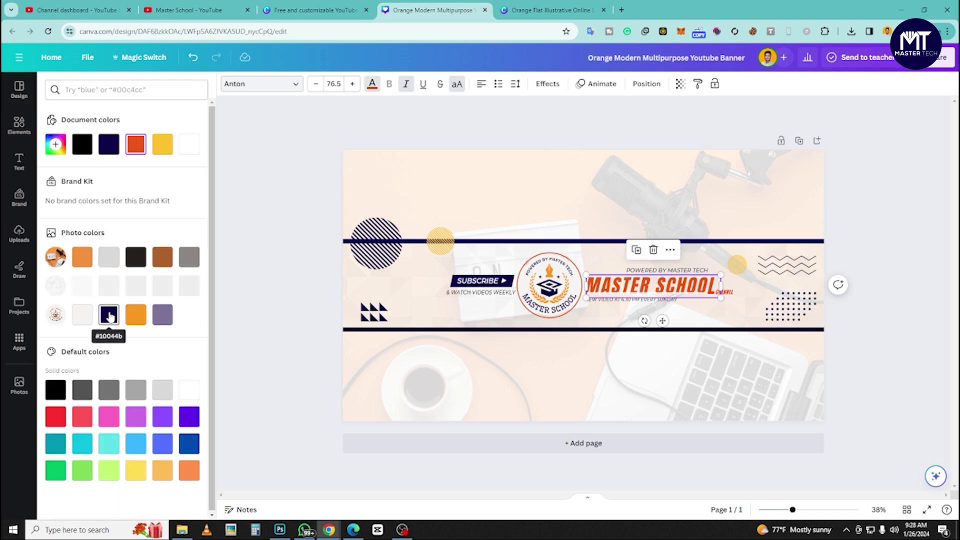
{"action": "left_click", "coordinate": [650, 286]}
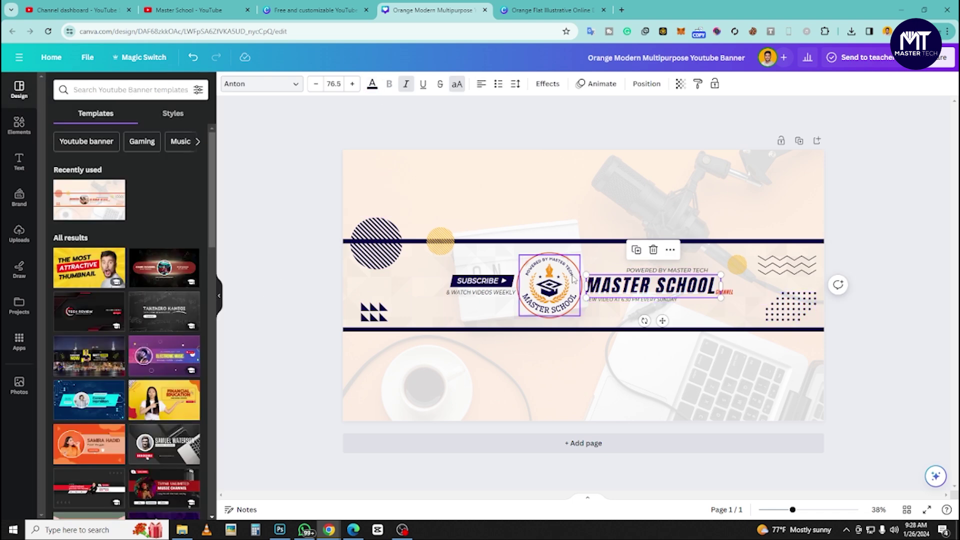
{"action": "left_click", "coordinate": [552, 260]}
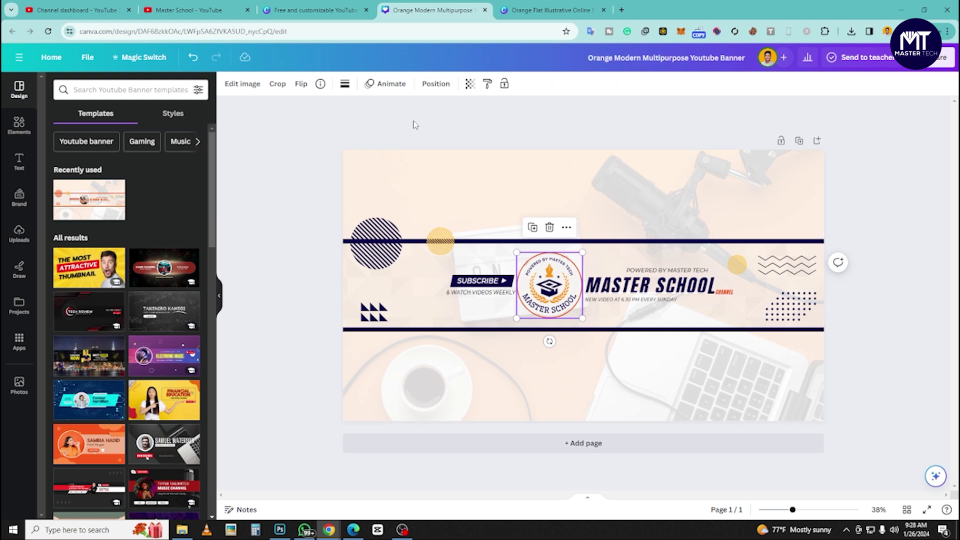
{"action": "left_click", "coordinate": [345, 83]}
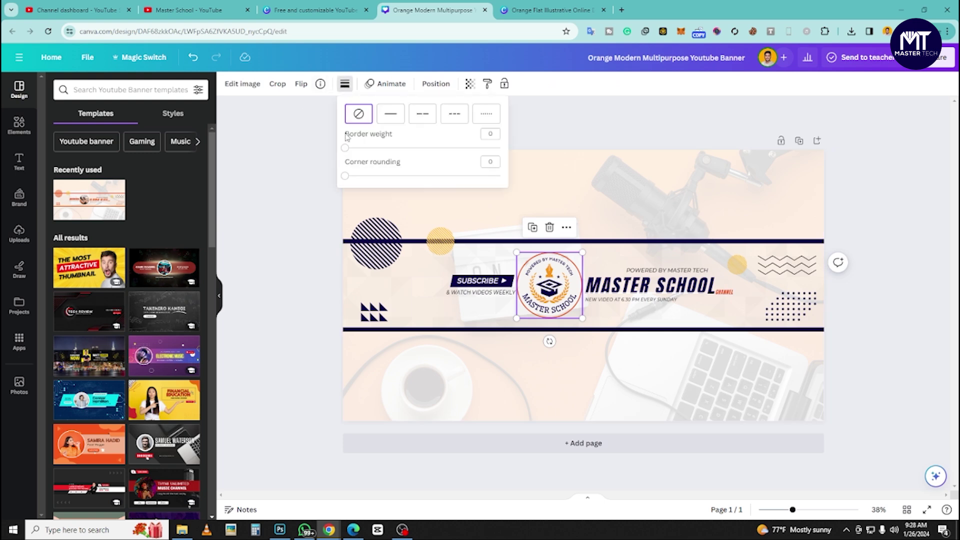
{"action": "left_click", "coordinate": [287, 197]}
{"action": "left_click", "coordinate": [276, 281]}
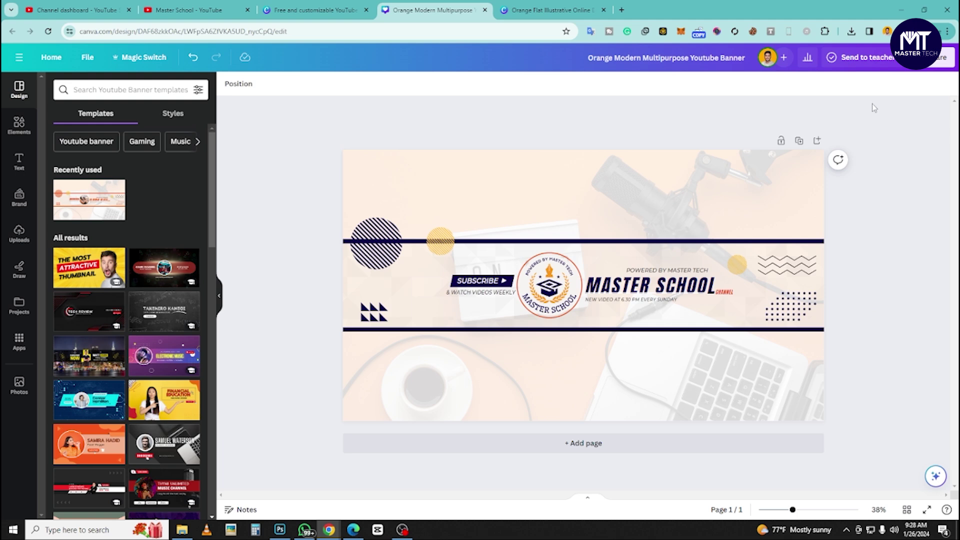
Step: Download the finished banner as a PNG at 2,560 × 1,440 px and return to the design
{"action": "left_click", "coordinate": [940, 57]}
{"action": "left_click", "coordinate": [828, 316]}
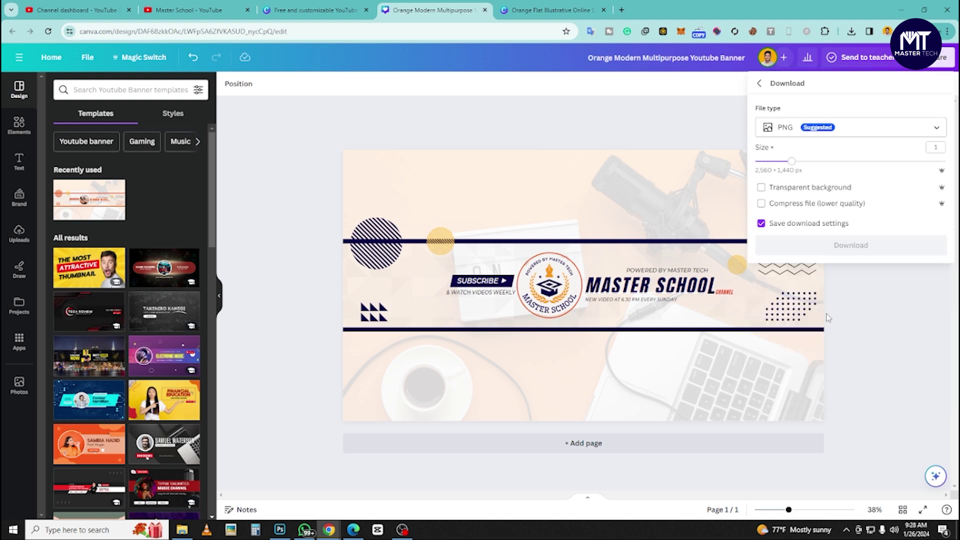
{"action": "left_click", "coordinate": [850, 256]}
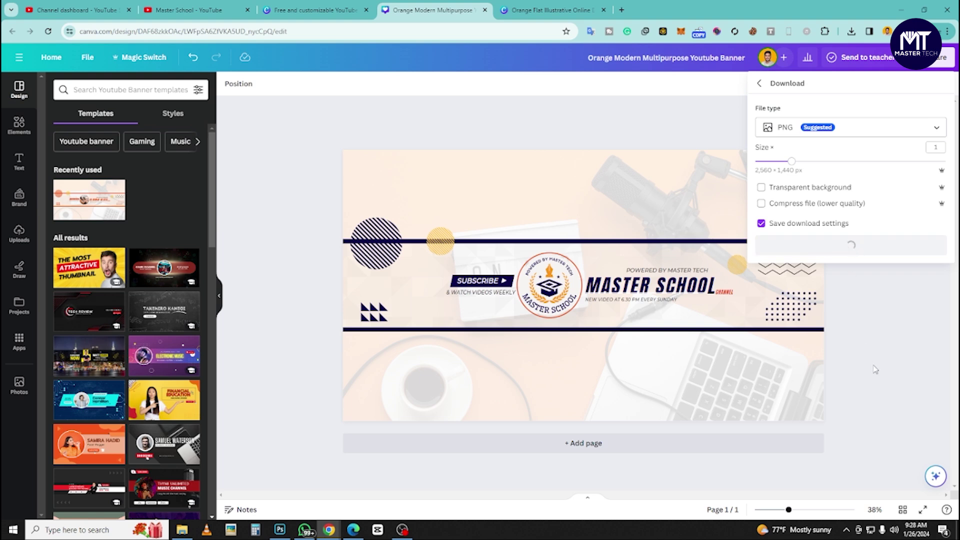
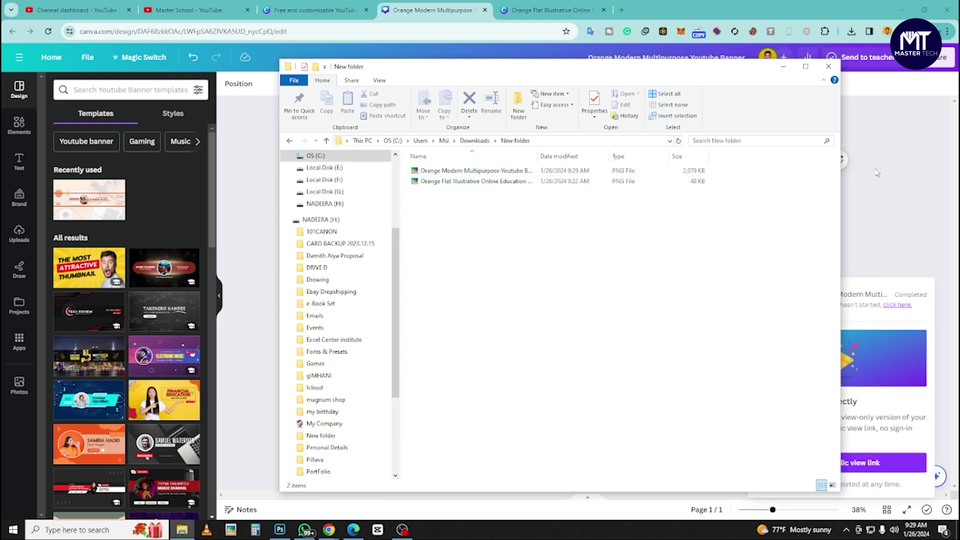
{"action": "left_click", "coordinate": [877, 173]}
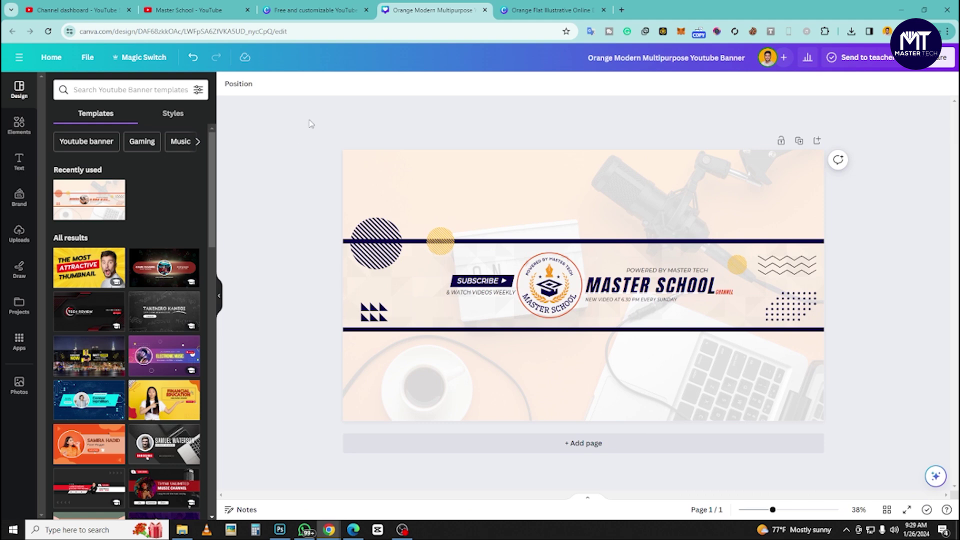
Step: Switch to the Master School channel on YouTube, open its channel customization in YouTube Studio and dismiss the welcome and dark theme notices
{"action": "left_click", "coordinate": [210, 8]}
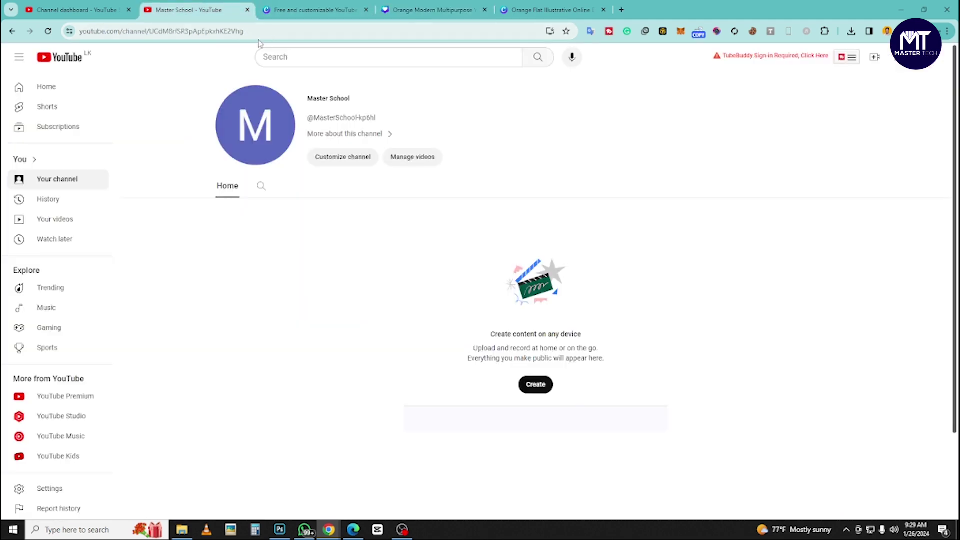
{"action": "left_click", "coordinate": [345, 161]}
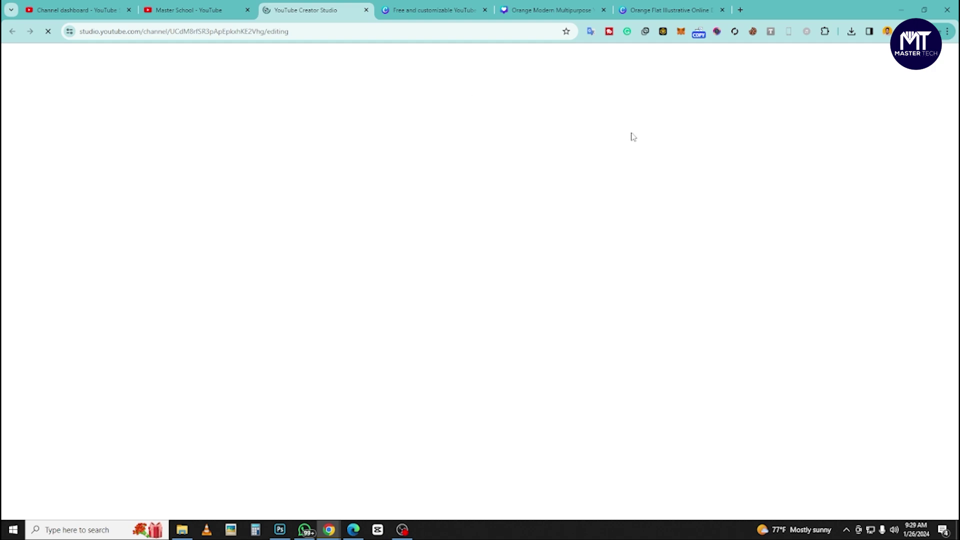
{"action": "left_click", "coordinate": [665, 10]}
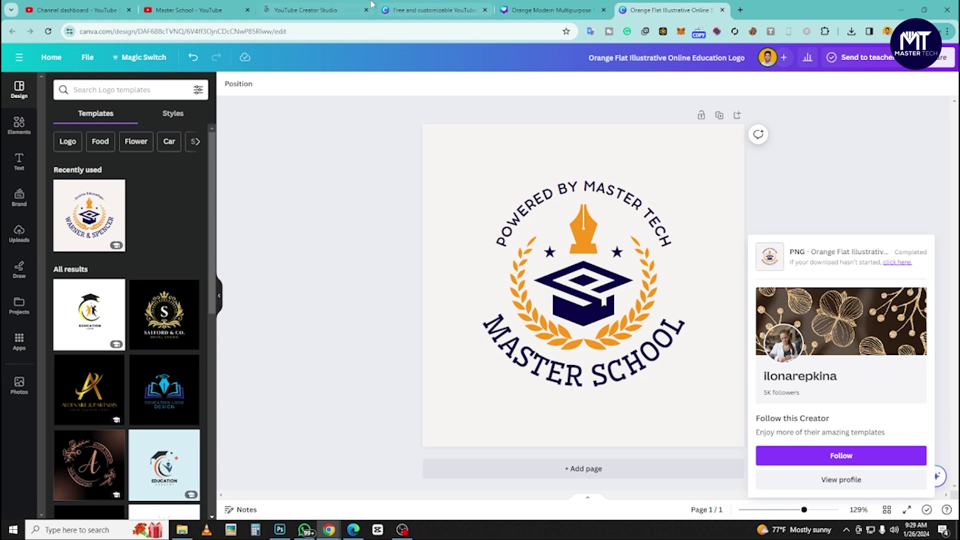
{"action": "left_click", "coordinate": [294, 5]}
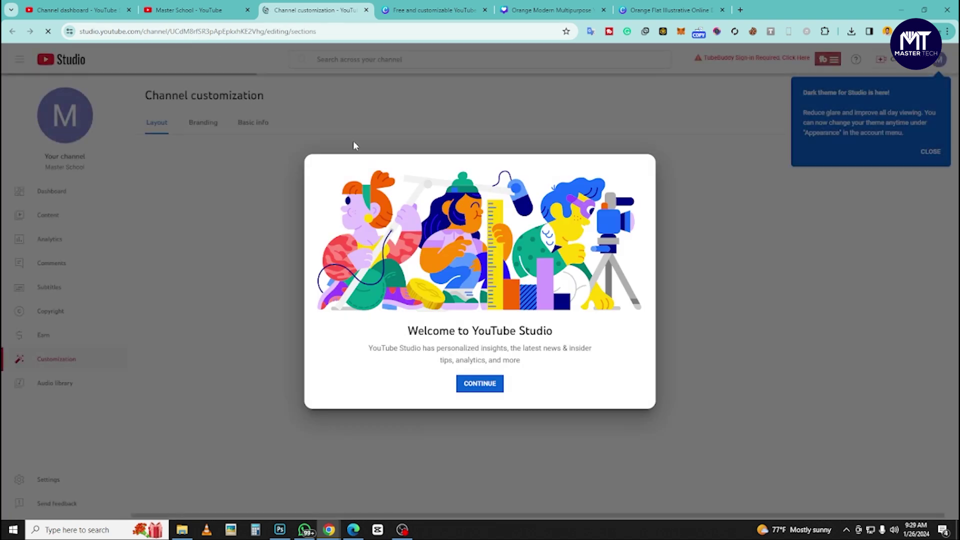
{"action": "left_click", "coordinate": [353, 143]}
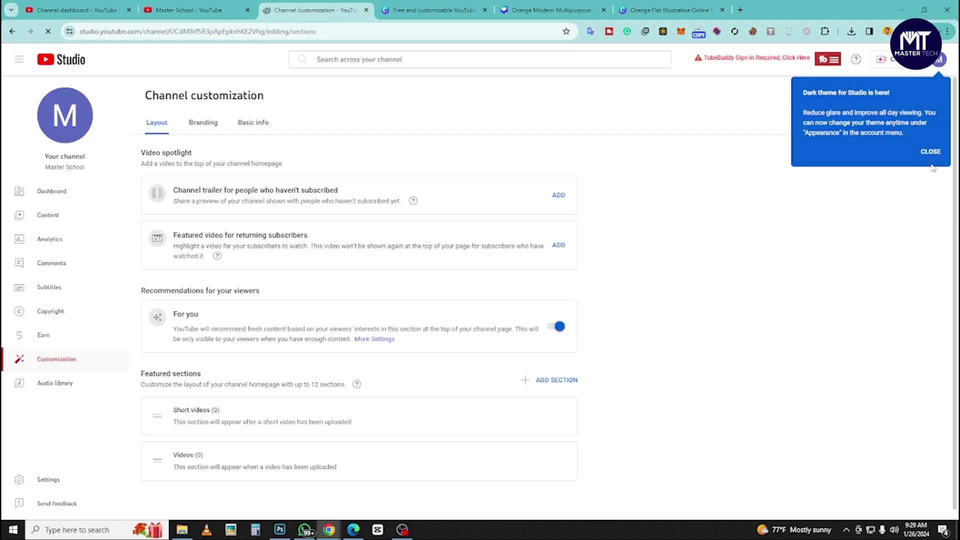
{"action": "left_click", "coordinate": [931, 152]}
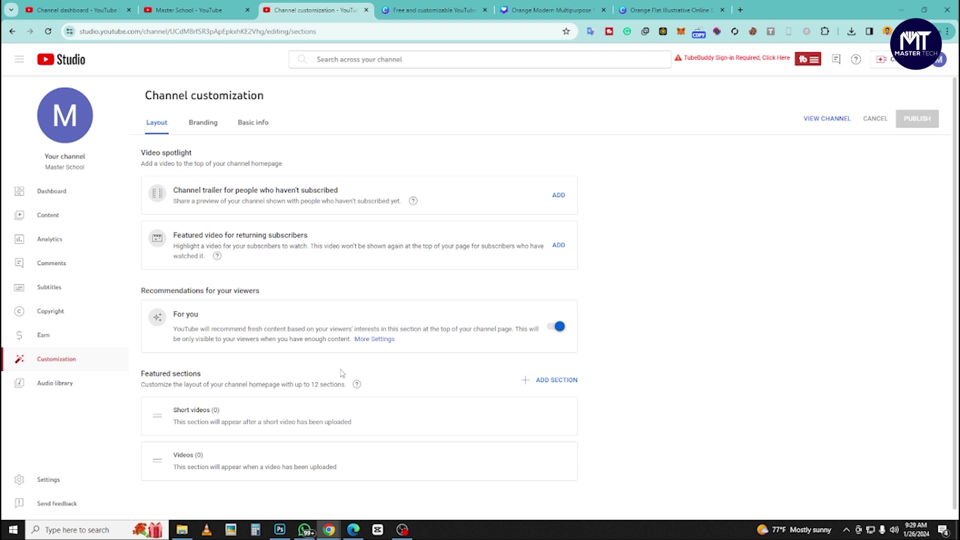
Step: Upload Orange Flat Illustrative Online Education Logo.png from the downloads as the channel's profile picture in the branding settings, keeping the default crop
{"action": "scroll", "coordinate": [341, 372], "scroll_direction": "down", "scroll_amount": 1}
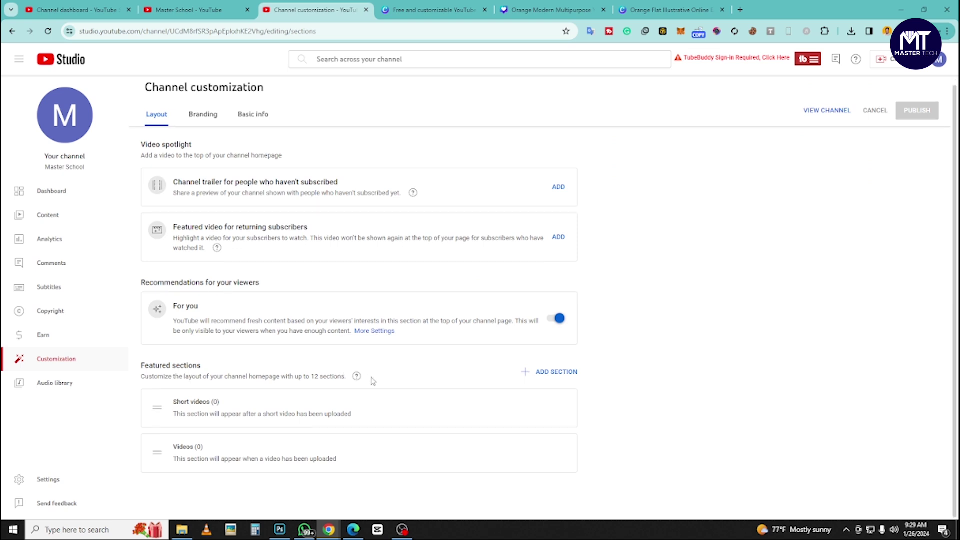
{"action": "scroll", "coordinate": [379, 399], "scroll_direction": "up", "scroll_amount": 1}
{"action": "left_click", "coordinate": [203, 123]}
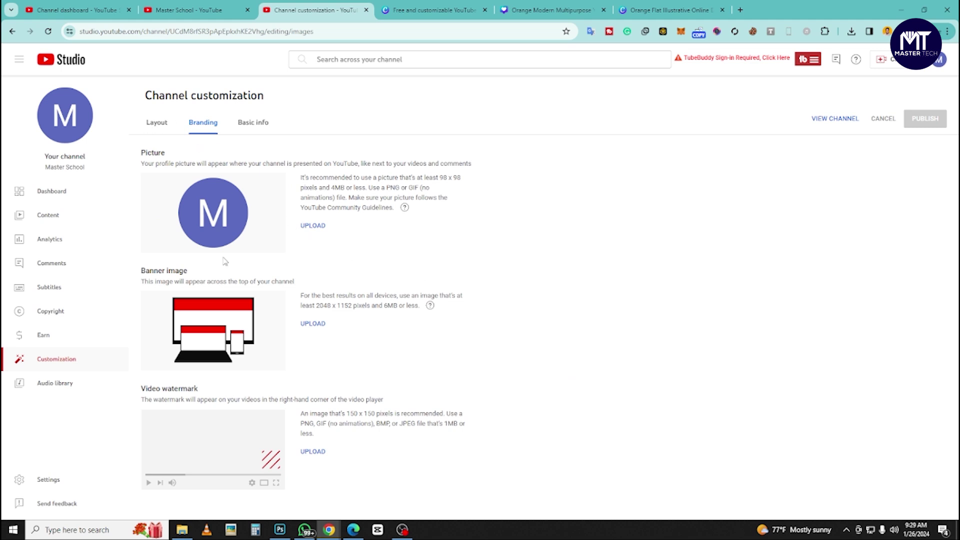
{"action": "left_click", "coordinate": [313, 226]}
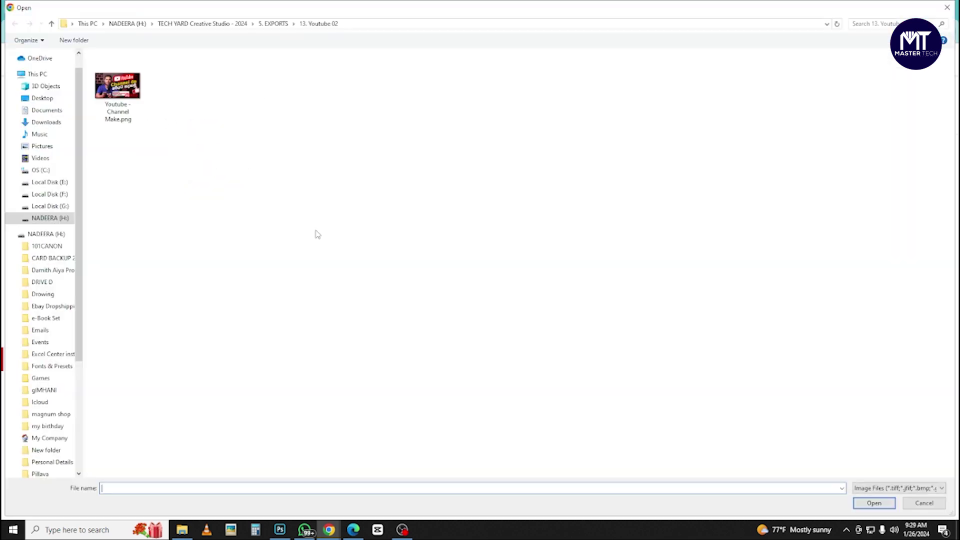
{"action": "left_click", "coordinate": [46, 123]}
{"action": "double_click", "coordinate": [118, 85]}
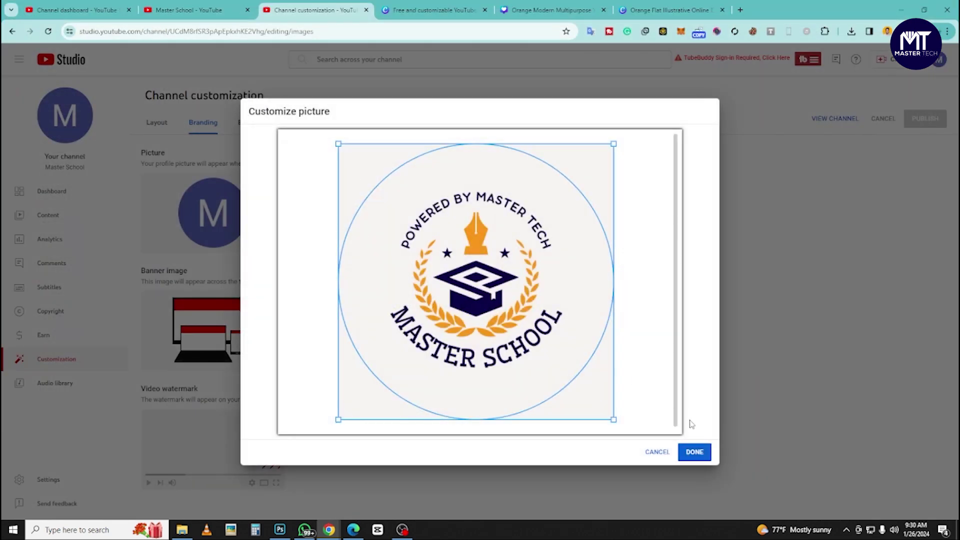
{"action": "left_click", "coordinate": [693, 452]}
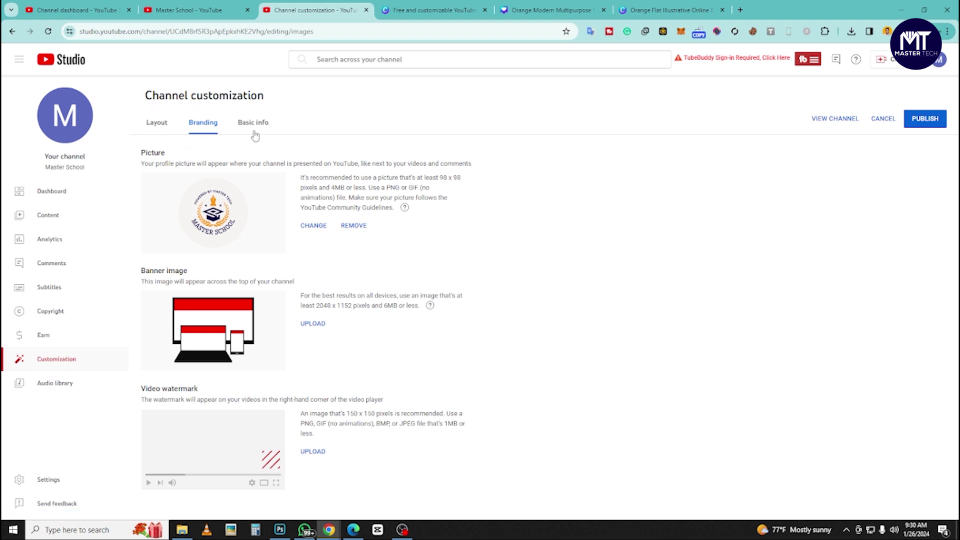
Step: Upload Orange Modern Multipurpose Youtube Banner.png as the channel's banner image, keeping the default crop
{"action": "left_click", "coordinate": [314, 325]}
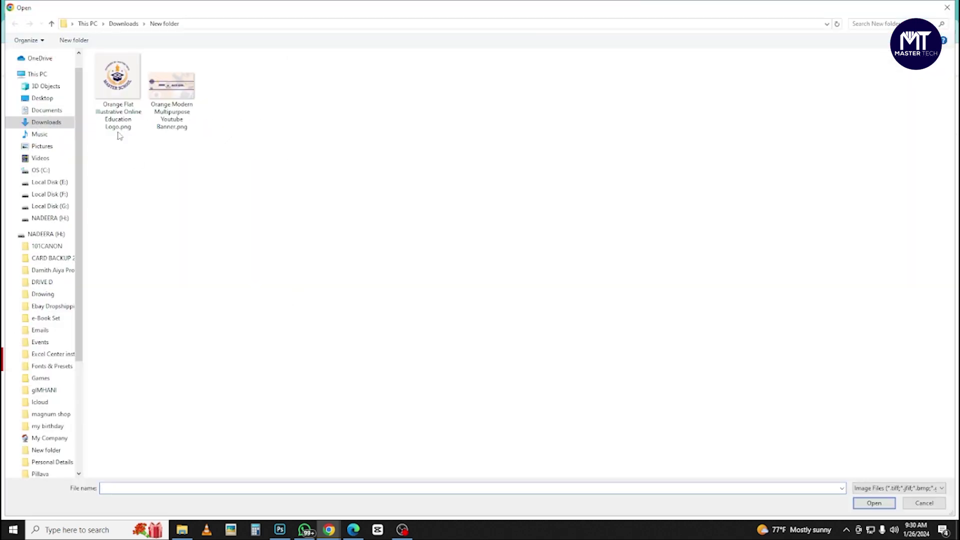
{"action": "double_click", "coordinate": [119, 133]}
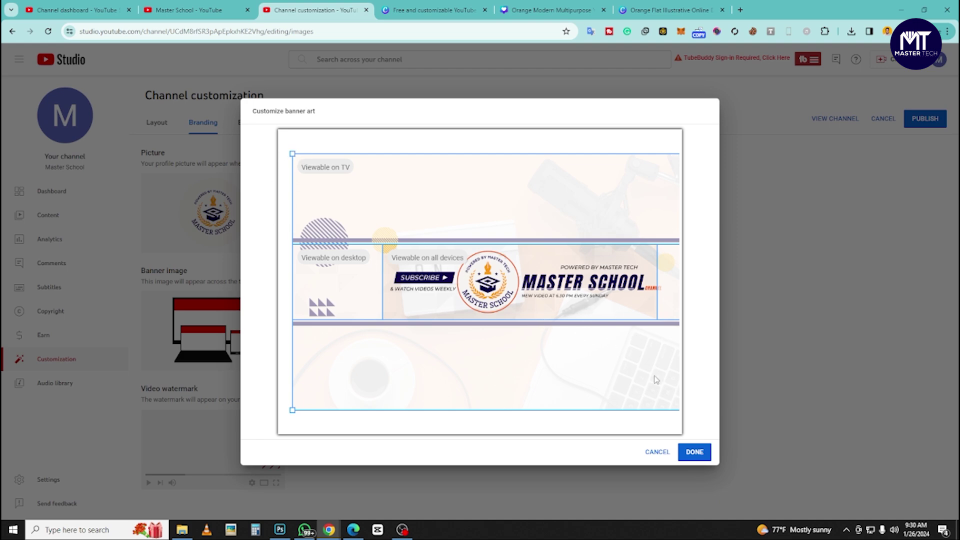
{"action": "left_click", "coordinate": [692, 452]}
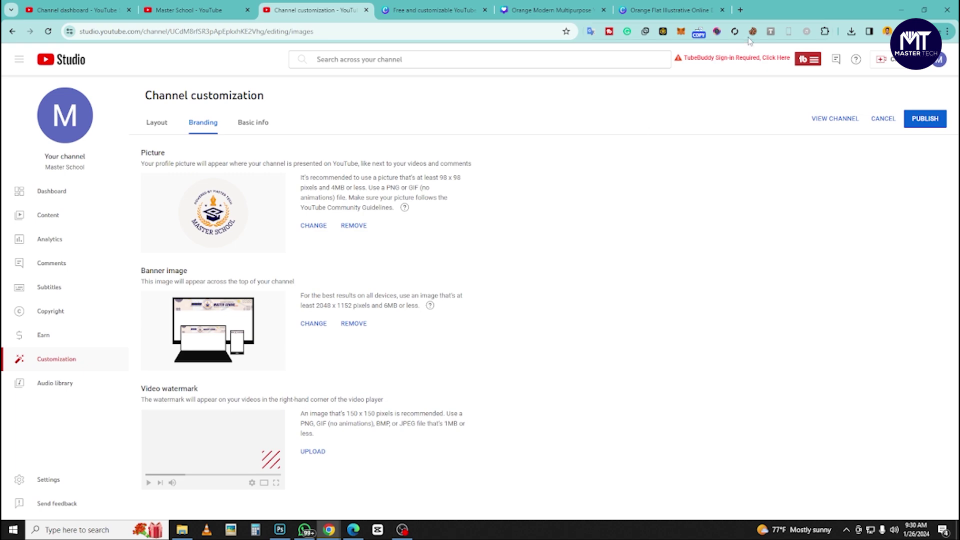
Step: Search Google Images for "subscribe png" in a new browser tab and open the preview of PNGEgg's round "SUBSCRIBE NOW" image
{"action": "left_click", "coordinate": [740, 10]}
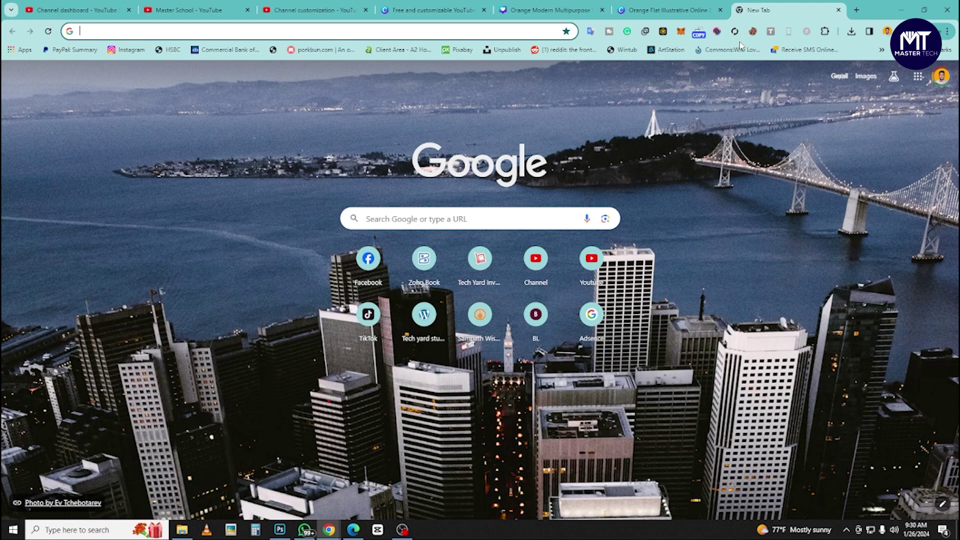
{"action": "type", "text": "subscribe png"}
{"action": "key", "text": "Return"}
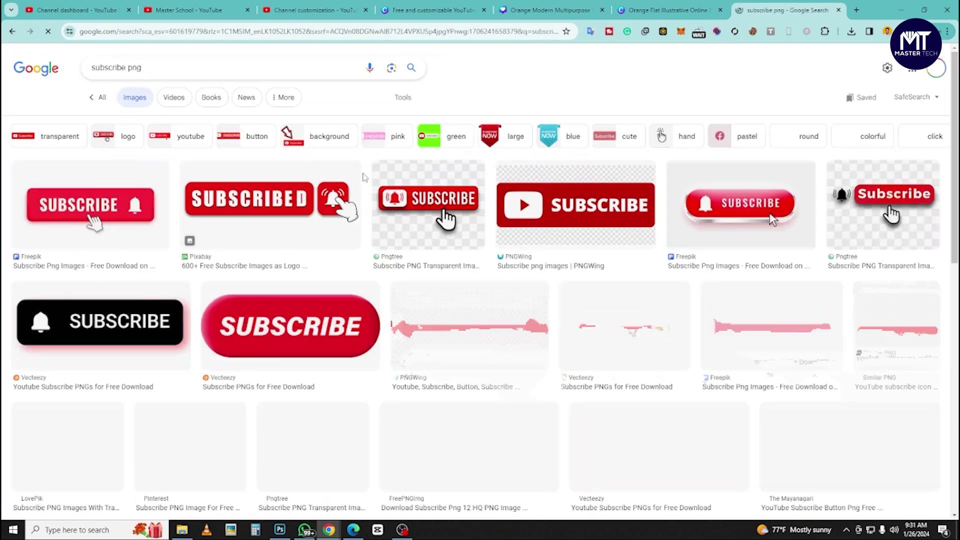
{"action": "scroll", "coordinate": [364, 178], "scroll_direction": "down", "scroll_amount": 6}
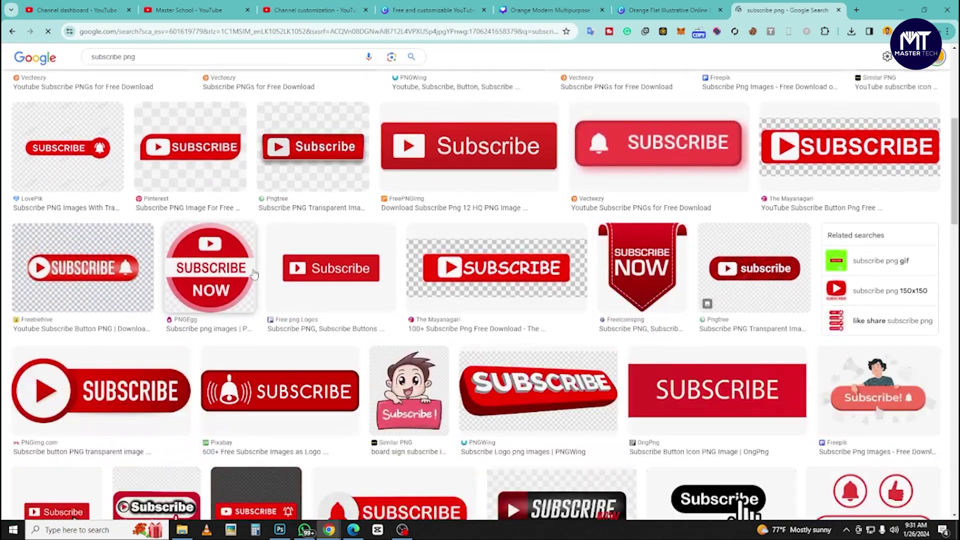
{"action": "left_click", "coordinate": [457, 272]}
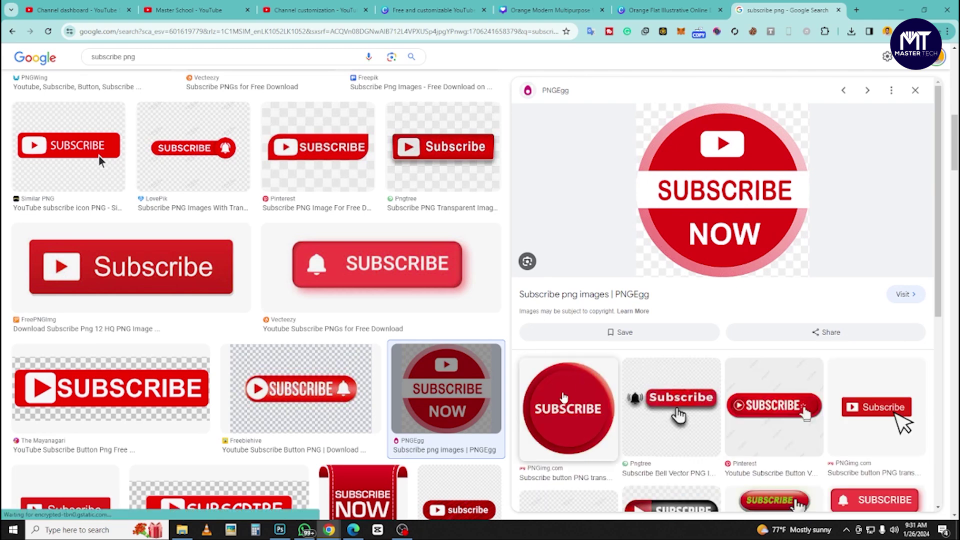
Step: Save PNGimg.com's round red SUBSCRIBE button image to the Downloads folder as subscribe_PNG5.png
{"action": "left_click", "coordinate": [564, 397]}
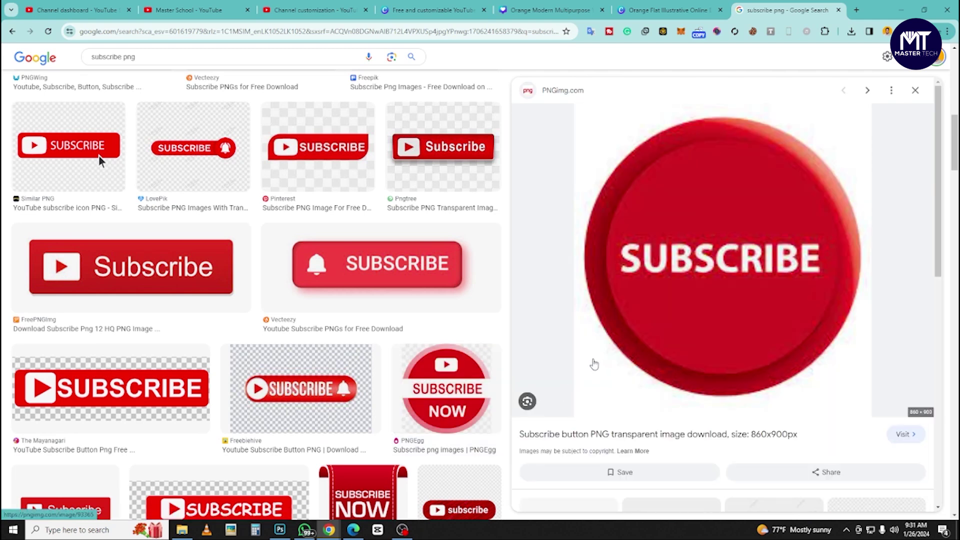
{"action": "right_click", "coordinate": [759, 235]}
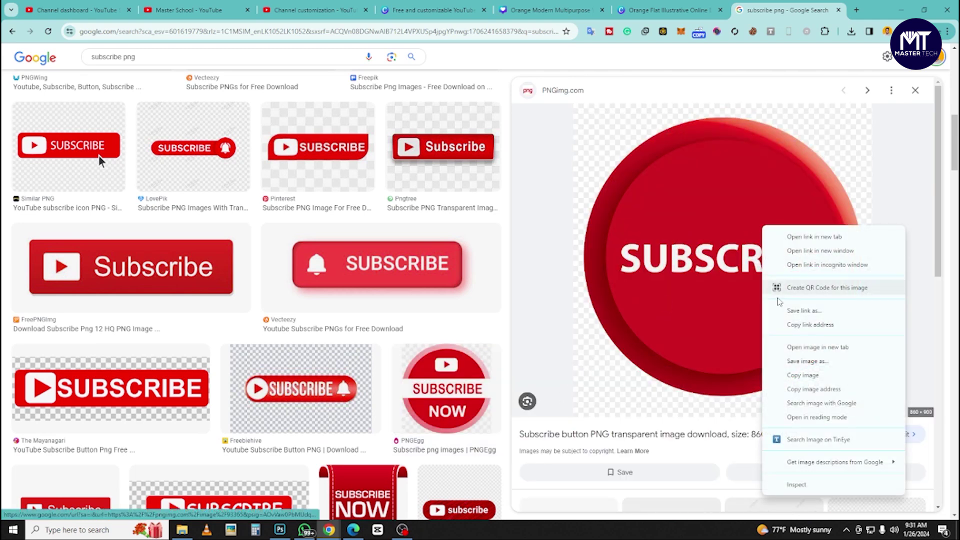
{"action": "left_click", "coordinate": [795, 361]}
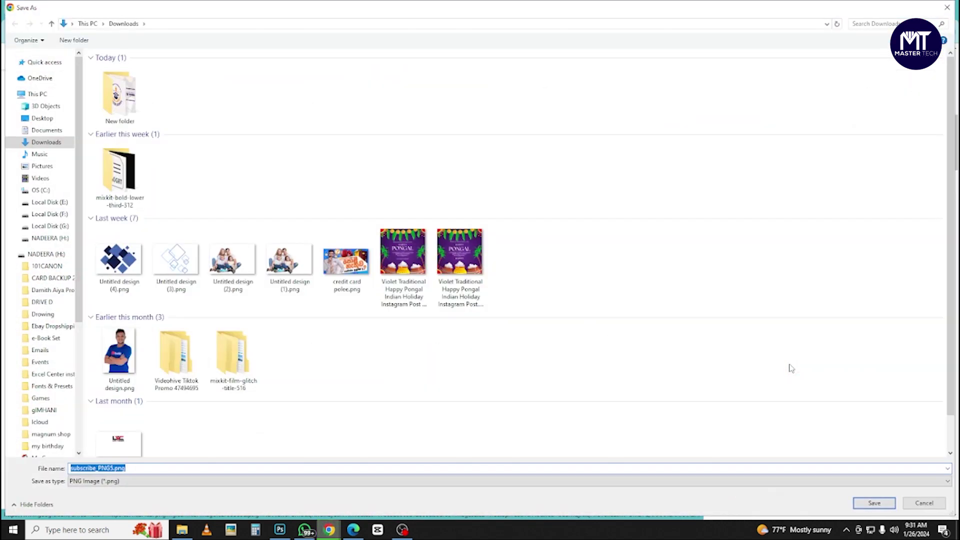
{"action": "key", "text": "Return"}
Step: Return to the channel customization in YouTube Studio and start uploading a video watermark
{"action": "left_click", "coordinate": [190, 10]}
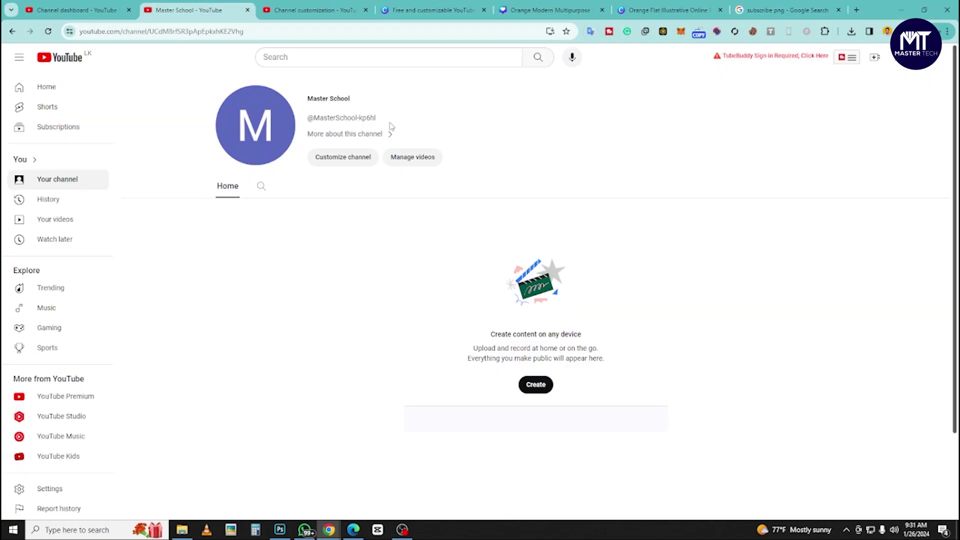
{"action": "left_click", "coordinate": [307, 9]}
{"action": "left_click", "coordinate": [313, 451]}
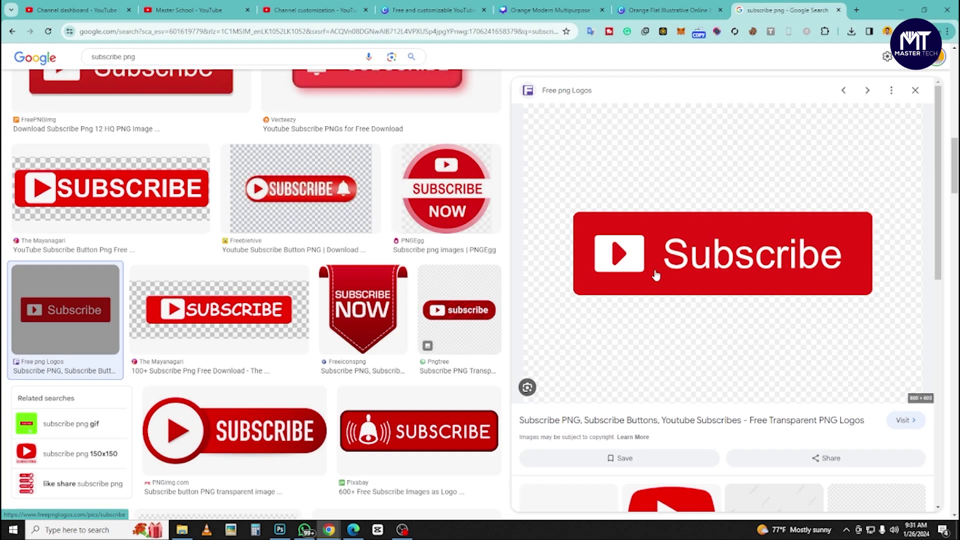
Step: Save Free png Logos' rectangular red Subscribe button image and upload it as the channel's video watermark, keeping the default crop
{"action": "right_click", "coordinate": [665, 279]}
{"action": "left_click", "coordinate": [700, 159]}
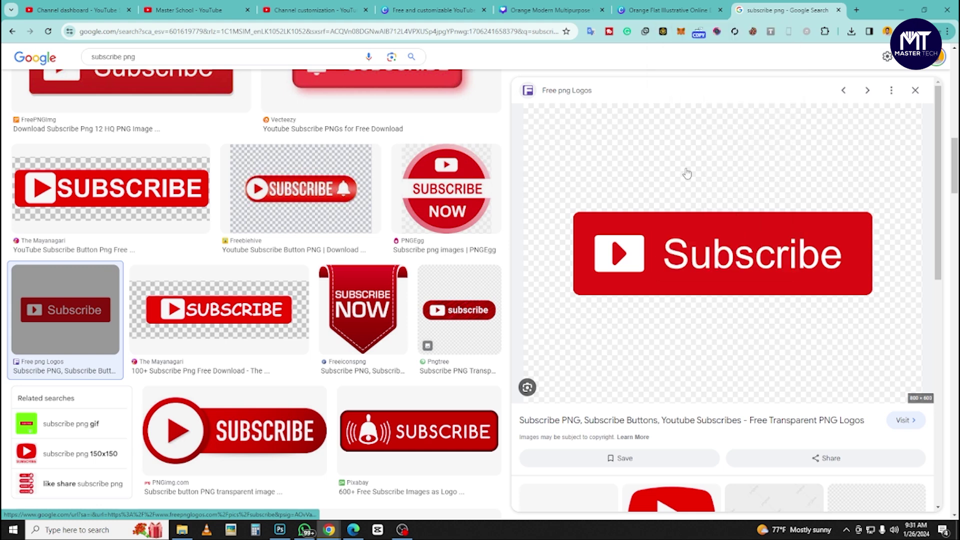
{"action": "left_click", "coordinate": [262, 8]}
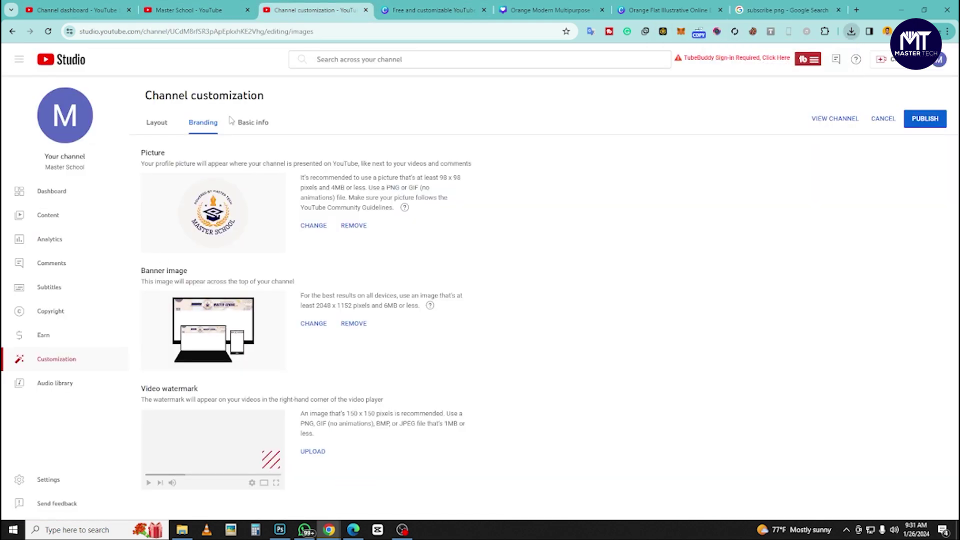
{"action": "left_click", "coordinate": [312, 451]}
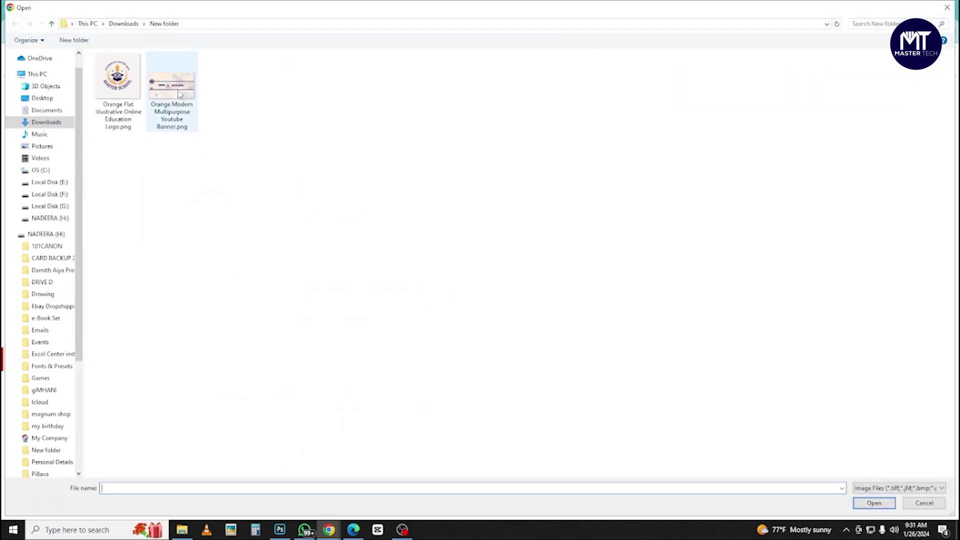
{"action": "left_click", "coordinate": [125, 23]}
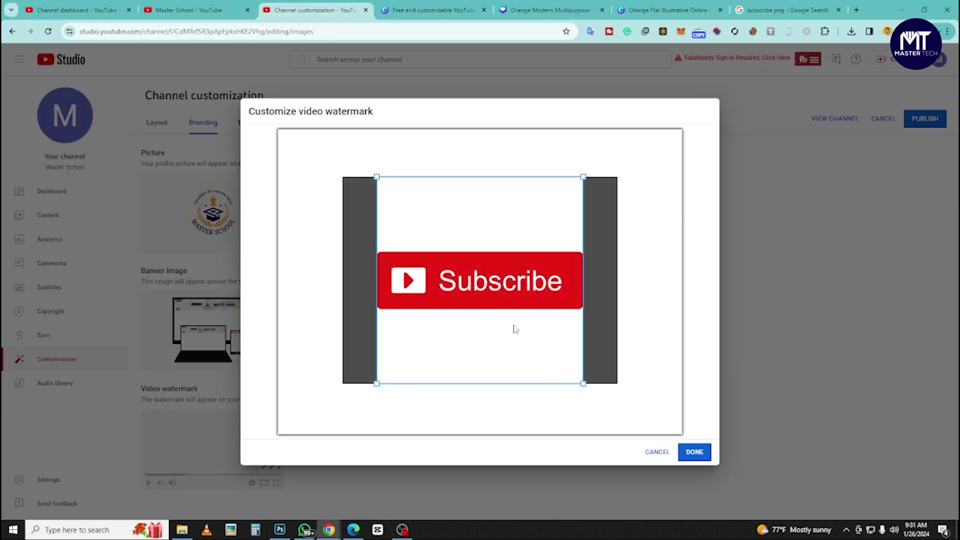
{"action": "left_click", "coordinate": [690, 452]}
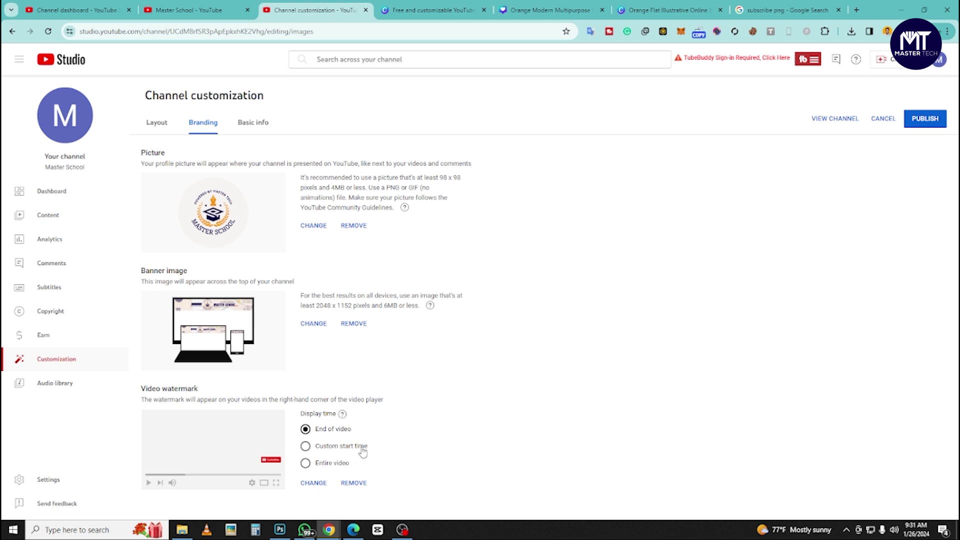
Step: Set the video watermark's display time to End of video and publish the branding changes
{"action": "left_click", "coordinate": [319, 464]}
{"action": "left_click", "coordinate": [322, 431]}
{"action": "left_click", "coordinate": [924, 119]}
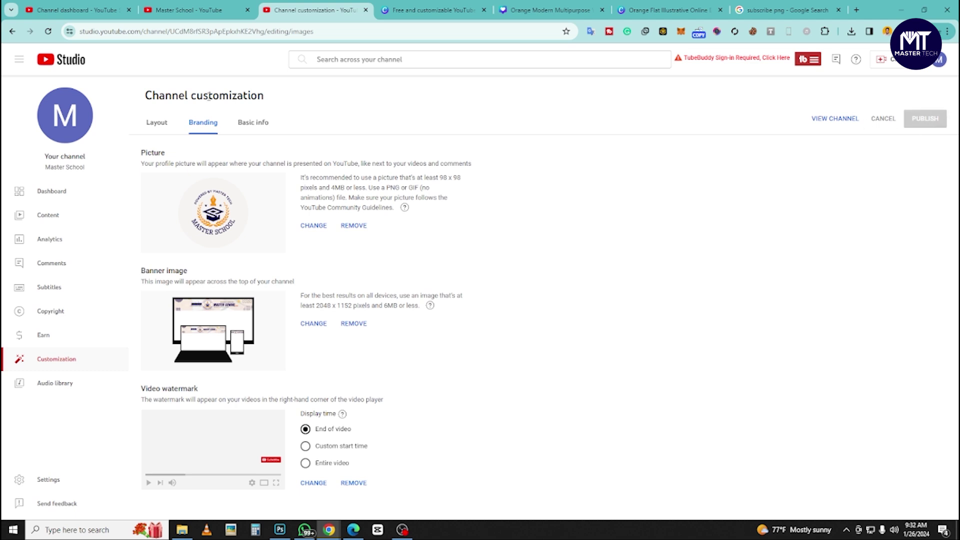
Step: Reload the Master School channel page on YouTube and check its banner and profile picture against the branding in Studio
{"action": "left_click", "coordinate": [195, 13]}
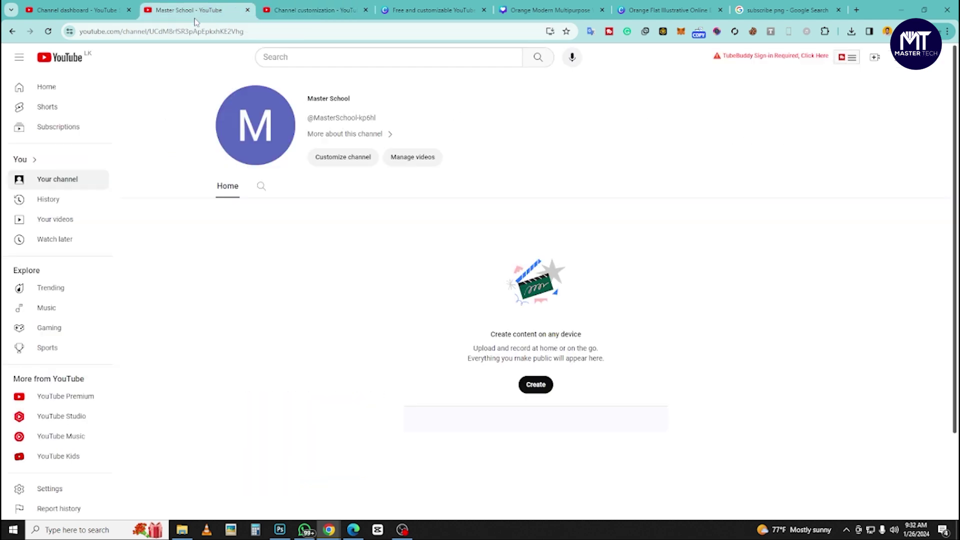
{"action": "key", "text": "F5"}
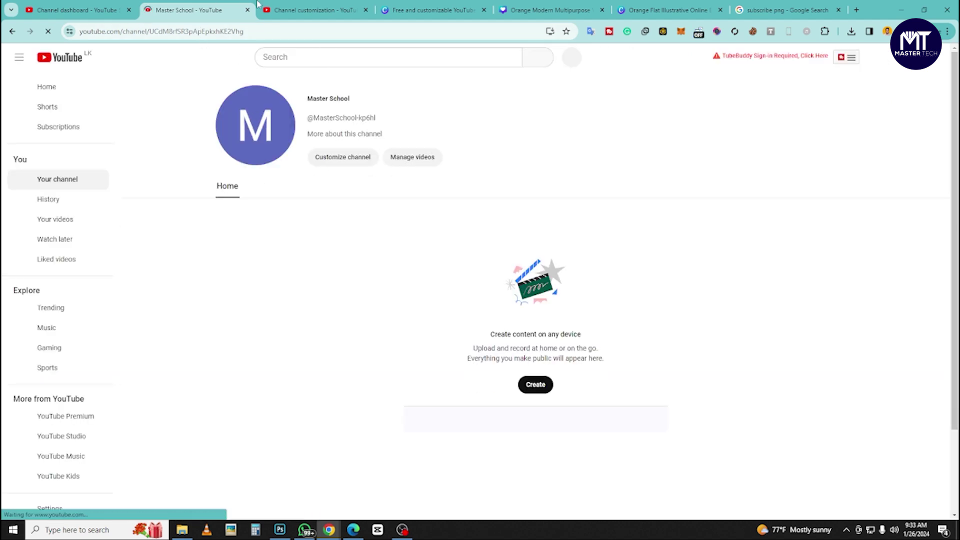
{"action": "left_click", "coordinate": [294, 11]}
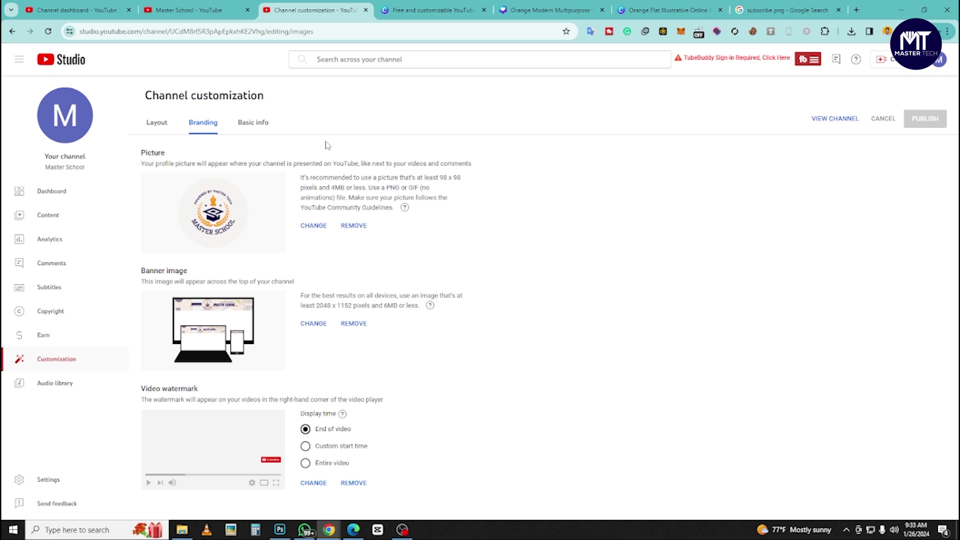
{"action": "left_click", "coordinate": [185, 9]}
{"action": "key", "text": "F5"}
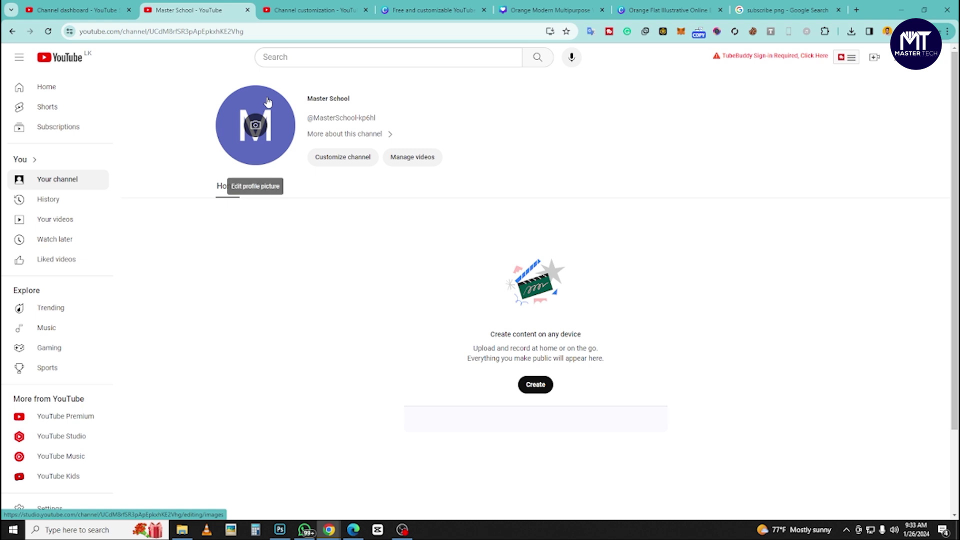
{"action": "left_click", "coordinate": [255, 145]}
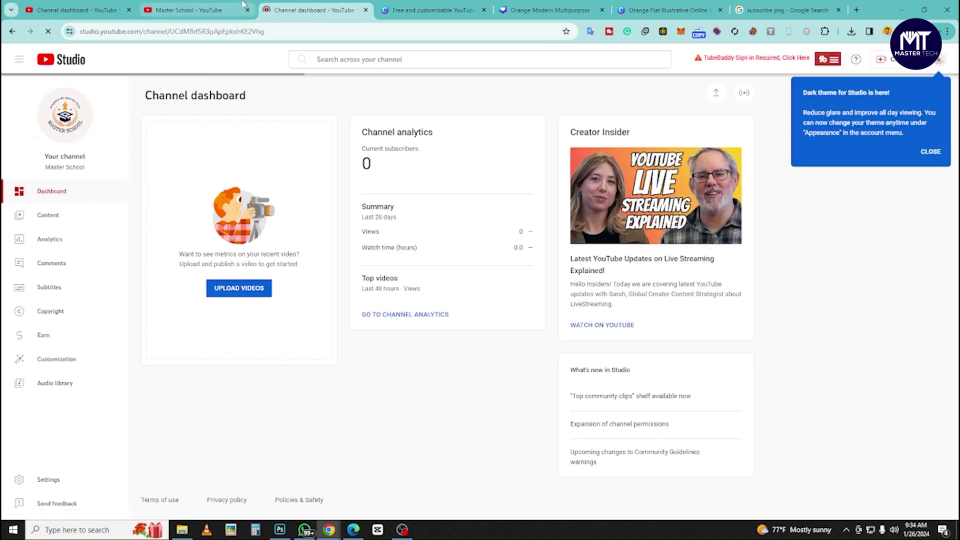
{"action": "left_click", "coordinate": [158, 6]}
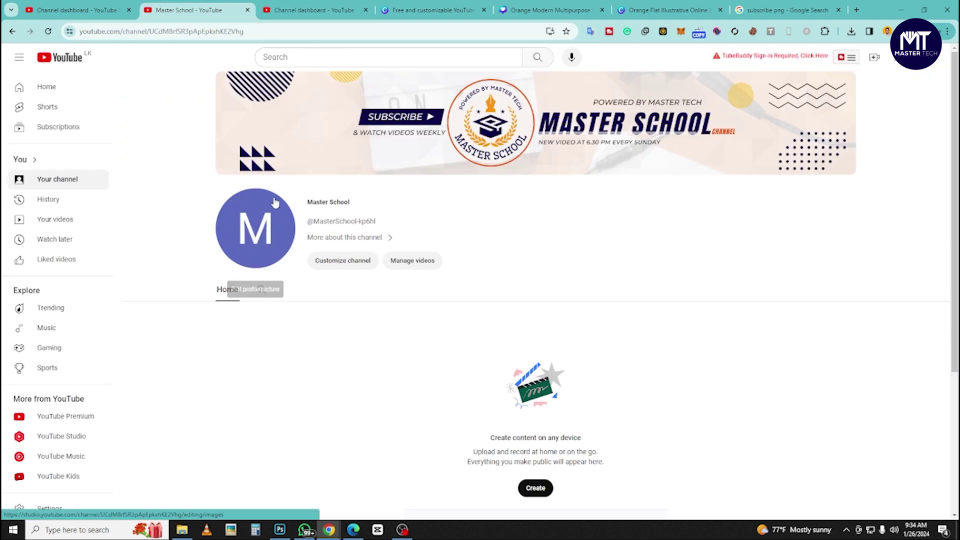
Step: Return to the YouTube Studio channel dashboard and dismiss the dark theme notice
{"action": "left_click", "coordinate": [314, 5]}
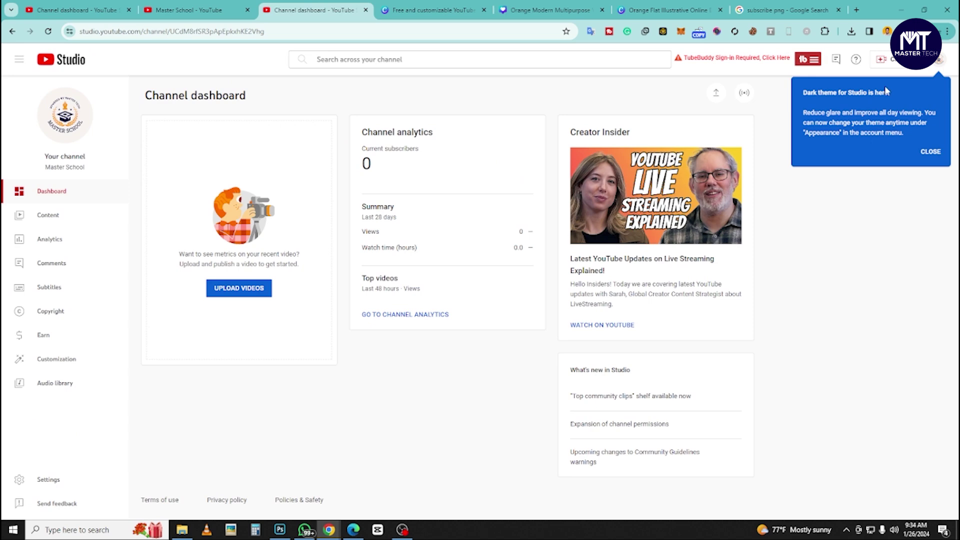
{"action": "left_click", "coordinate": [938, 153]}
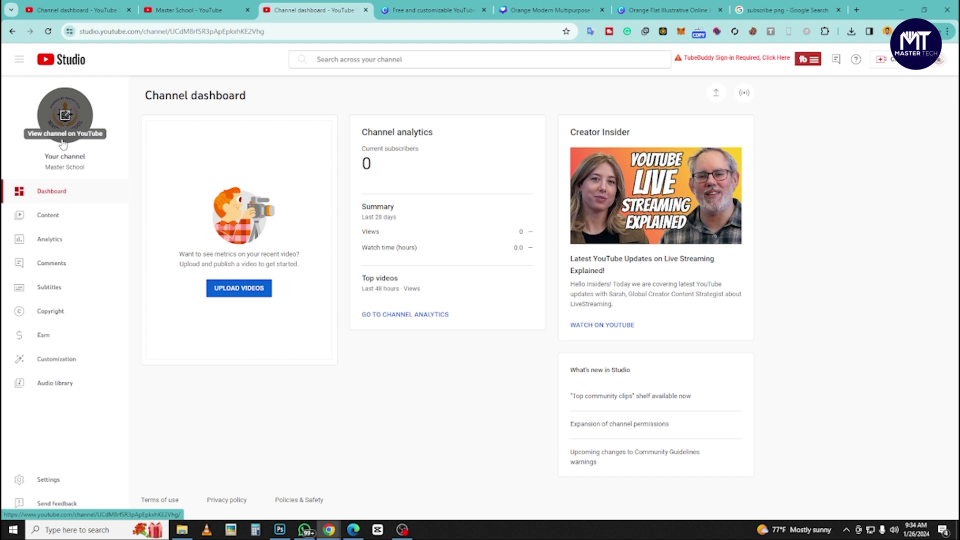
{"action": "left_click", "coordinate": [431, 10]}
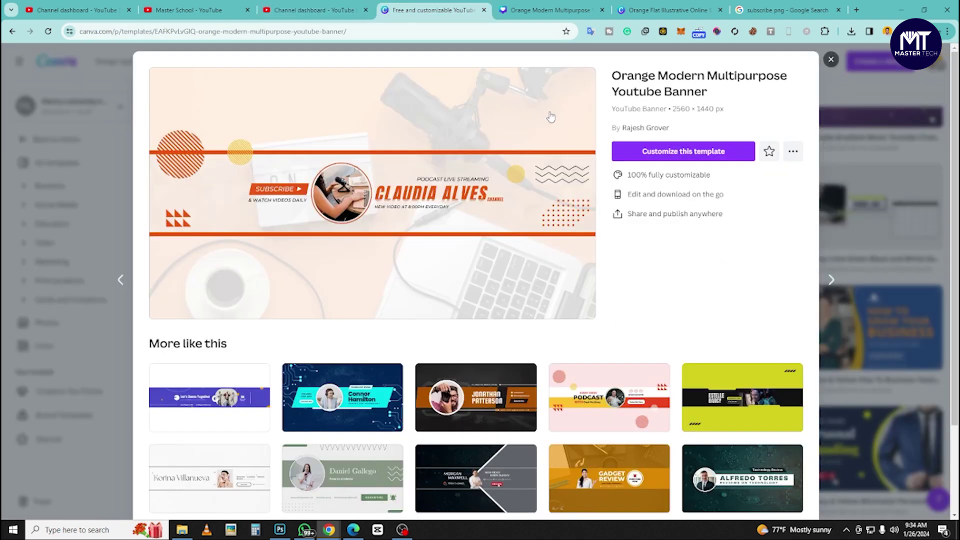
{"action": "key", "text": "Escape"}
{"action": "left_click", "coordinate": [550, 10]}
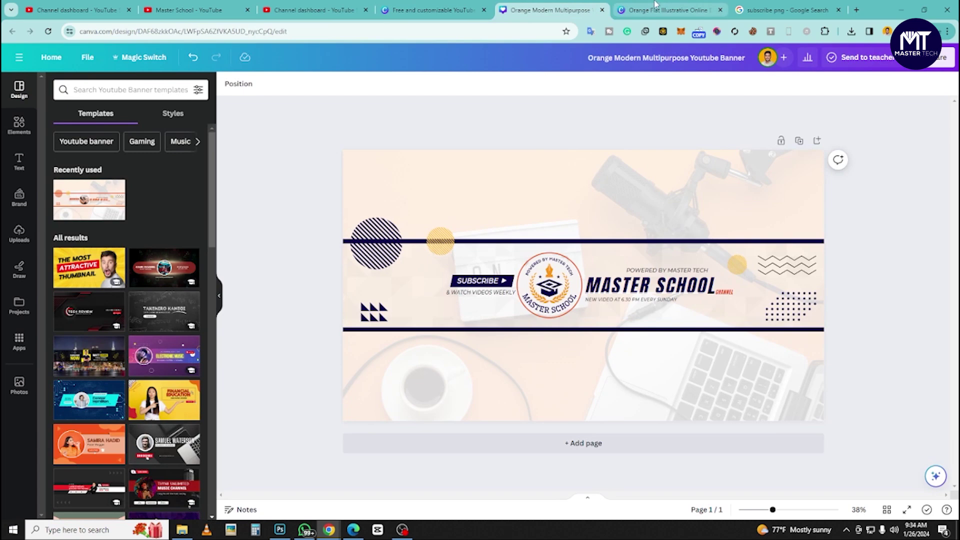
{"action": "left_click", "coordinate": [656, 5]}
{"action": "left_click", "coordinate": [778, 5]}
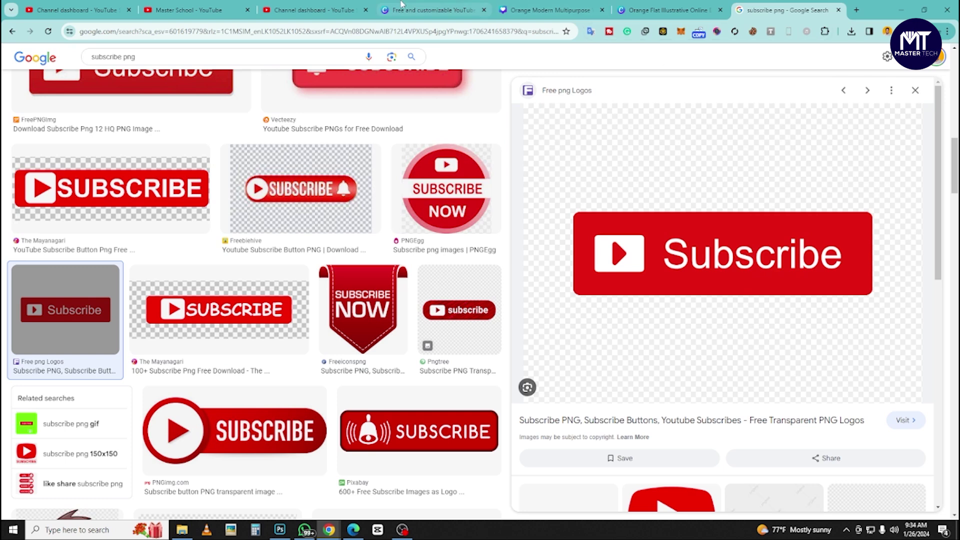
Step: Go back to the Master School channel page and reload it to check the profile picture
{"action": "left_click", "coordinate": [347, 6]}
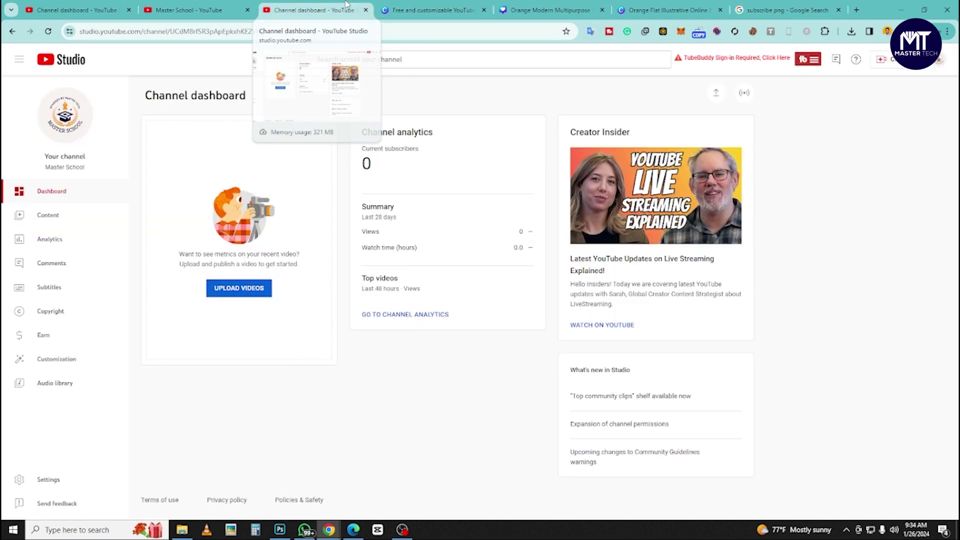
{"action": "left_click", "coordinate": [201, 7]}
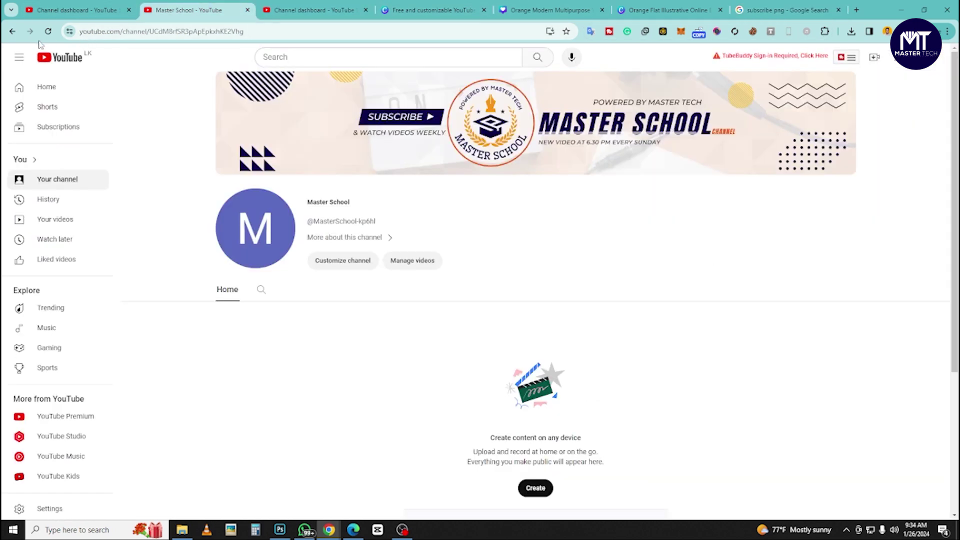
{"action": "left_click", "coordinate": [46, 34]}
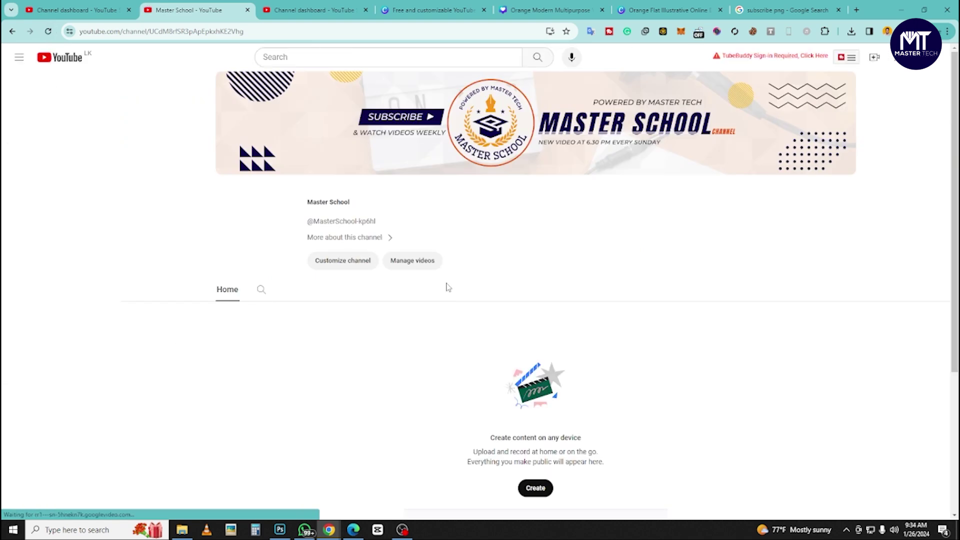